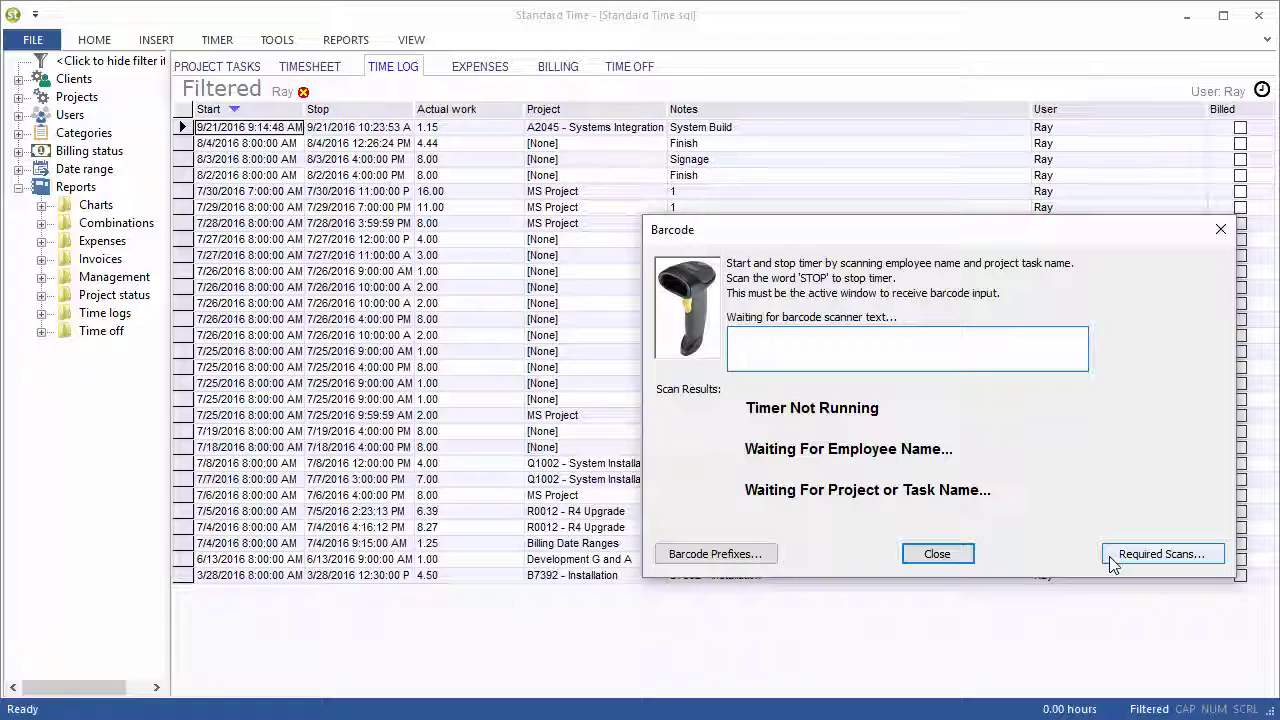
# Step: Open Required Scans and compare the Building, Machine and Material scan properties, ending on Building
pyautogui.click(1160, 554)
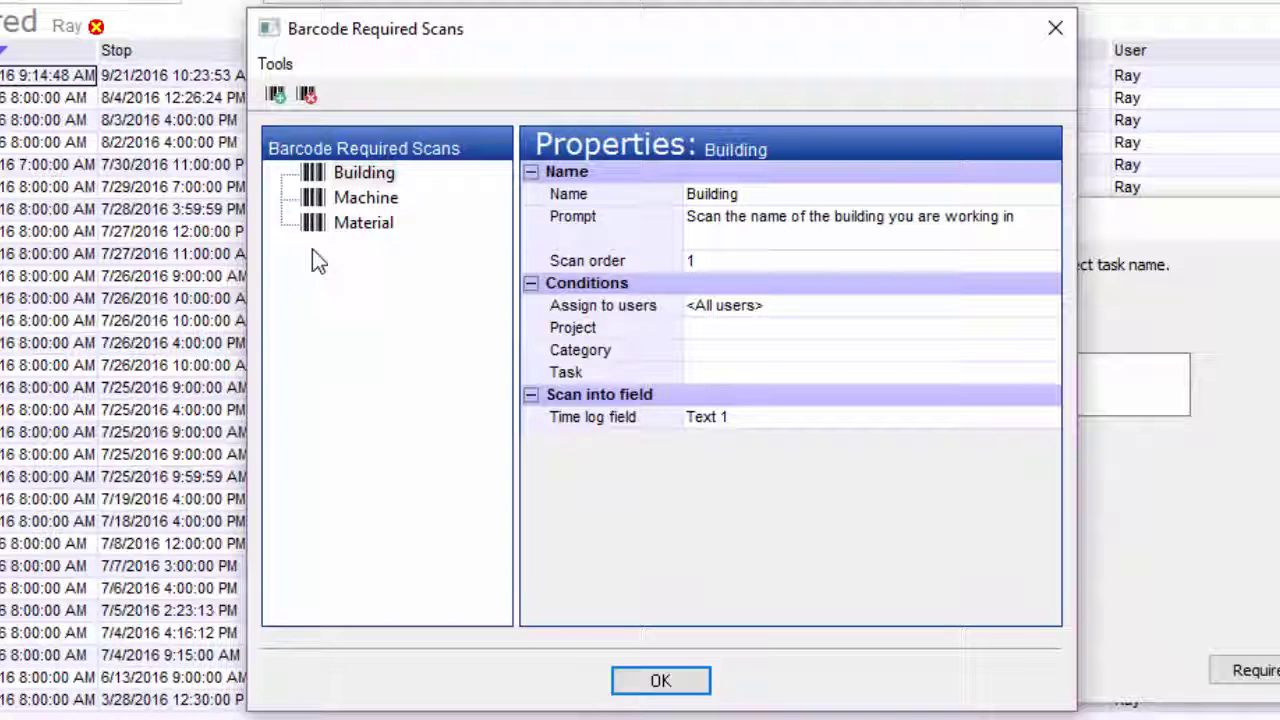
pyautogui.click(313, 183)
pyautogui.click(312, 198)
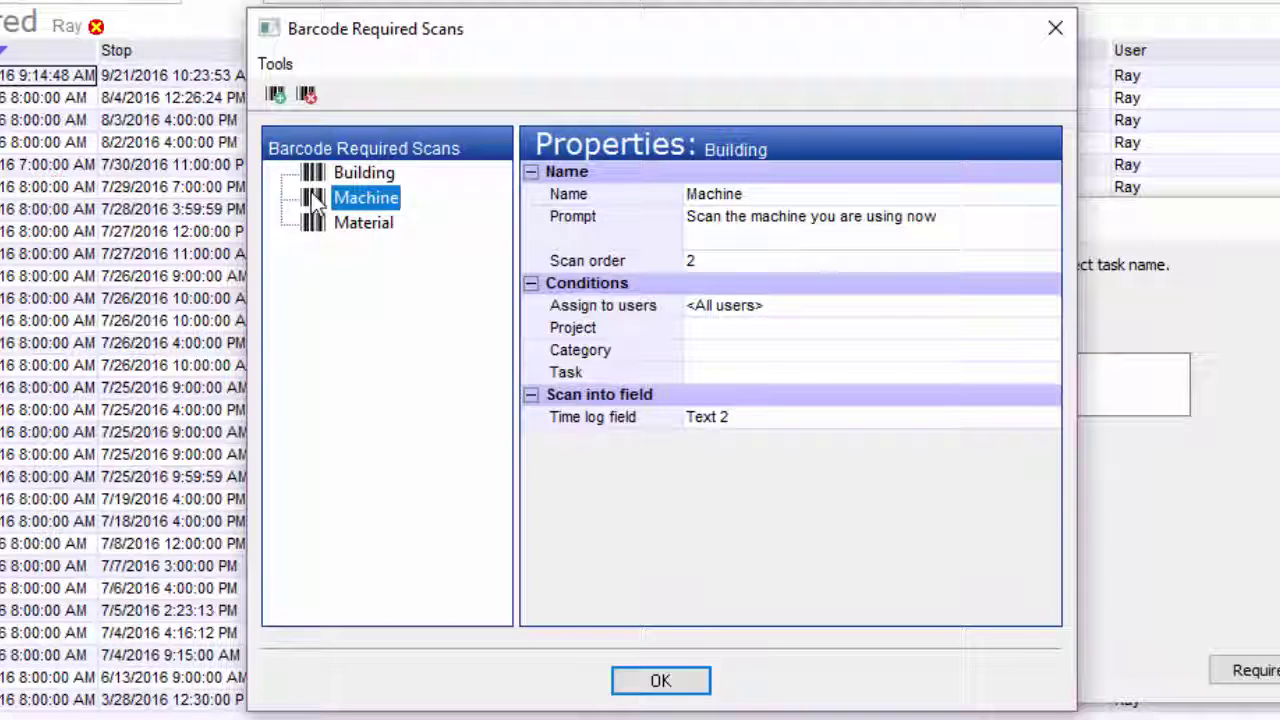
pyautogui.click(316, 224)
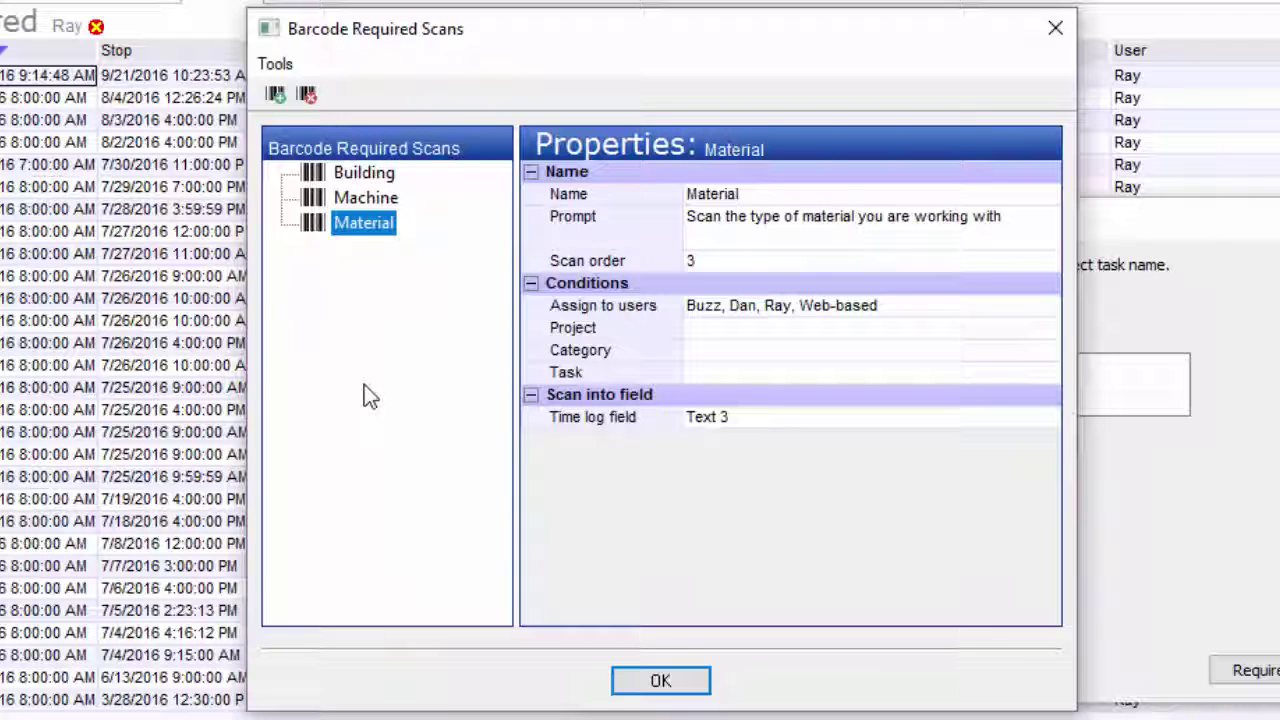
pyautogui.click(320, 179)
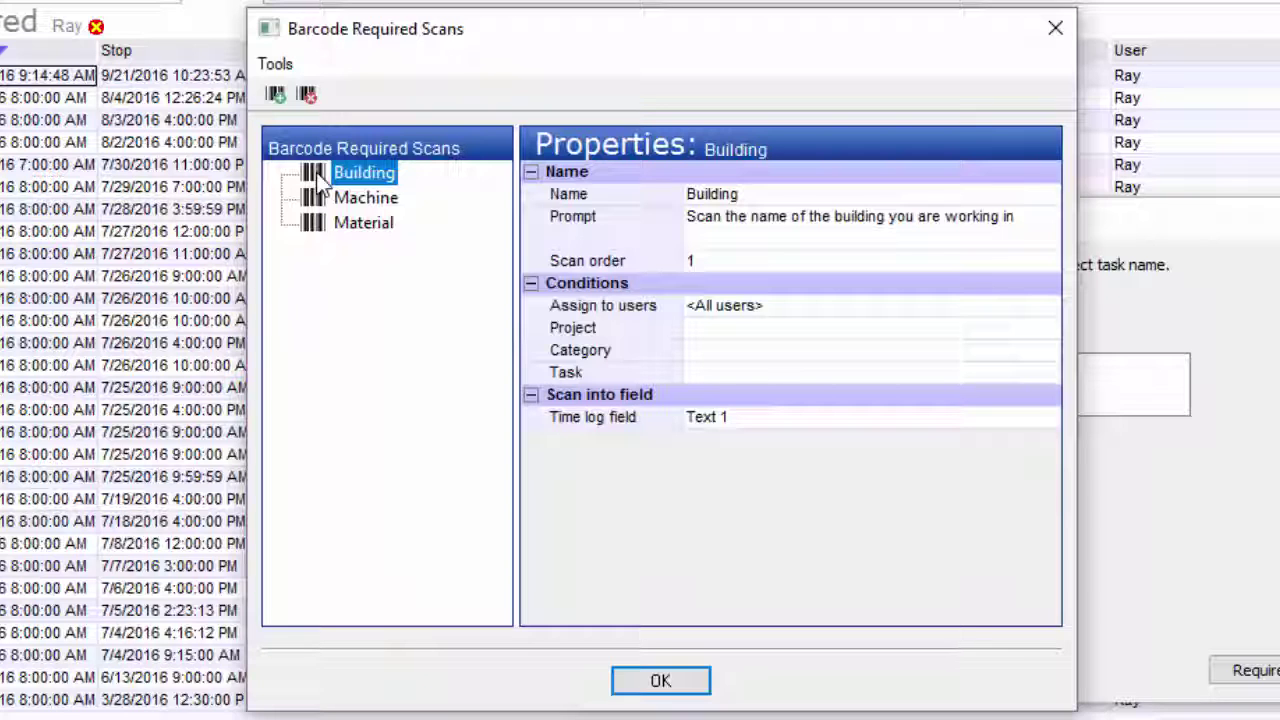
pyautogui.click(313, 196)
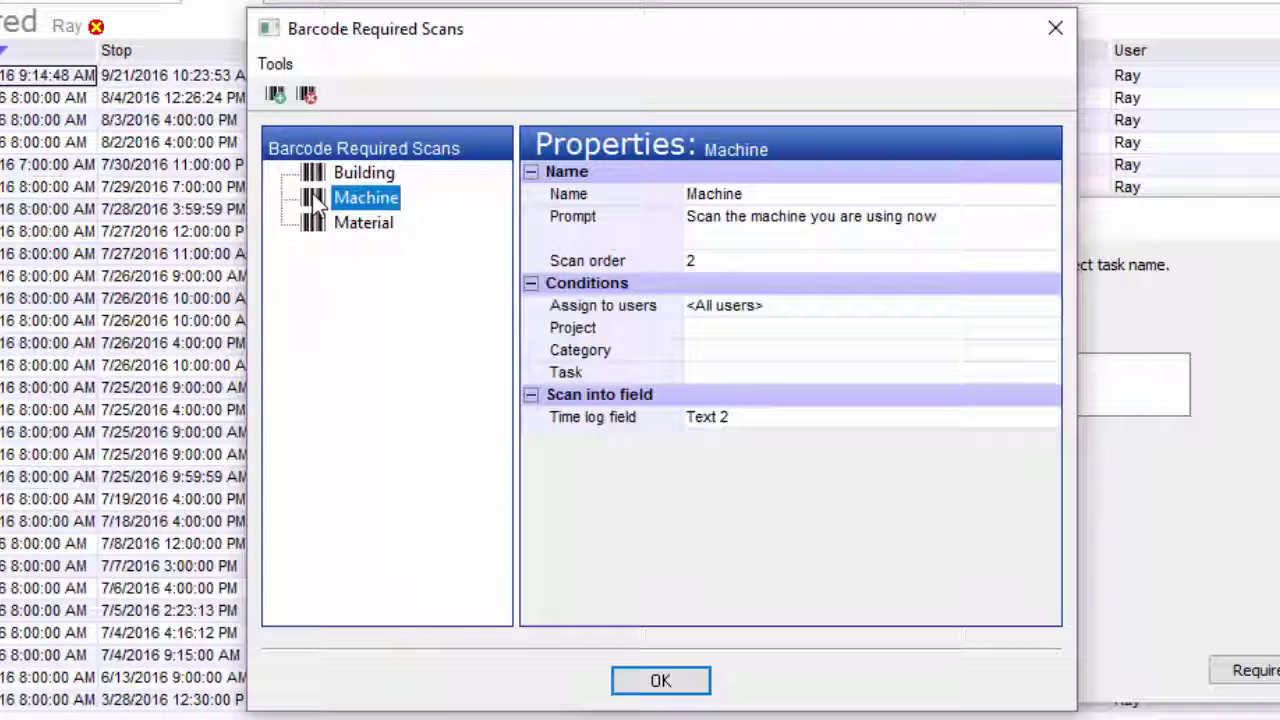
pyautogui.click(313, 230)
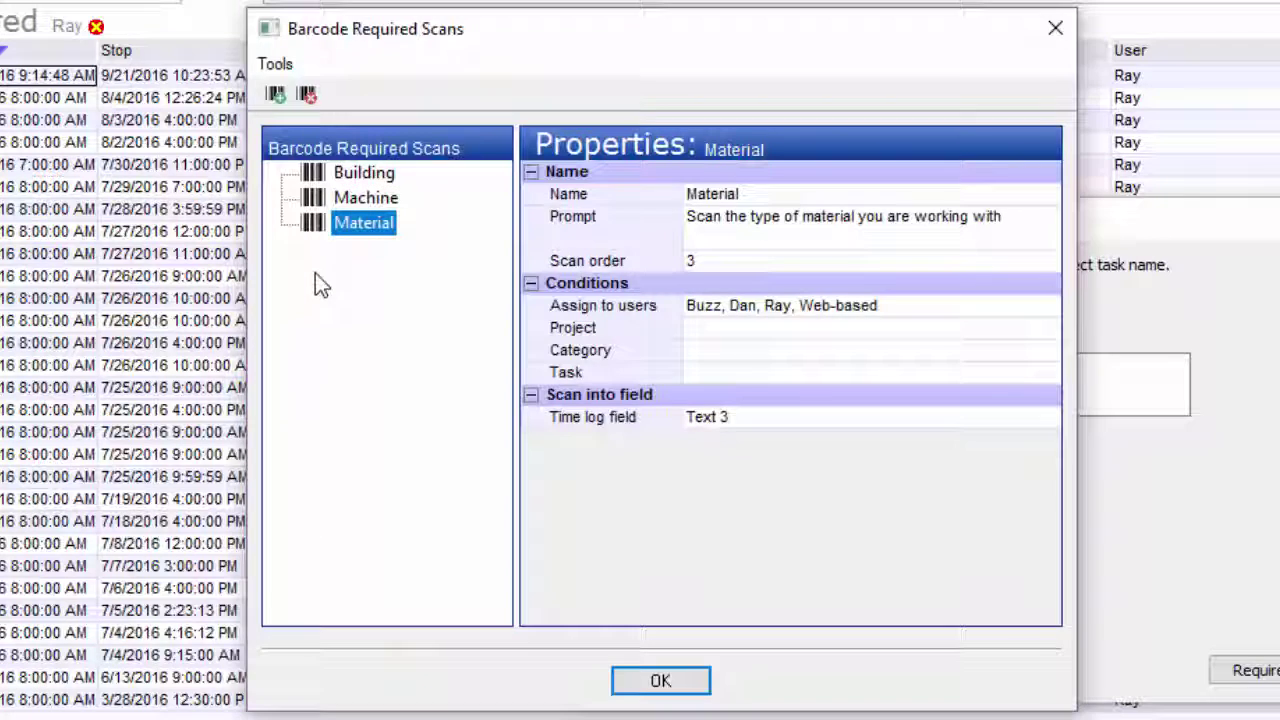
pyautogui.click(320, 173)
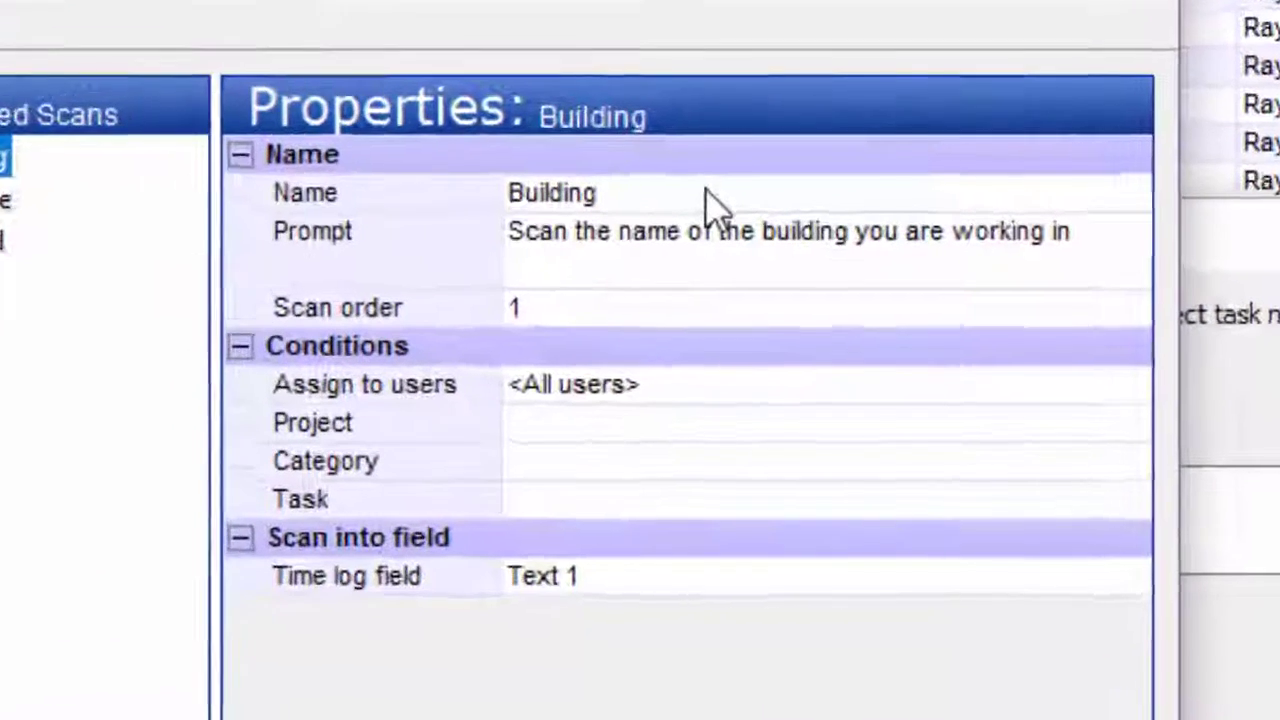
pyautogui.click(806, 192)
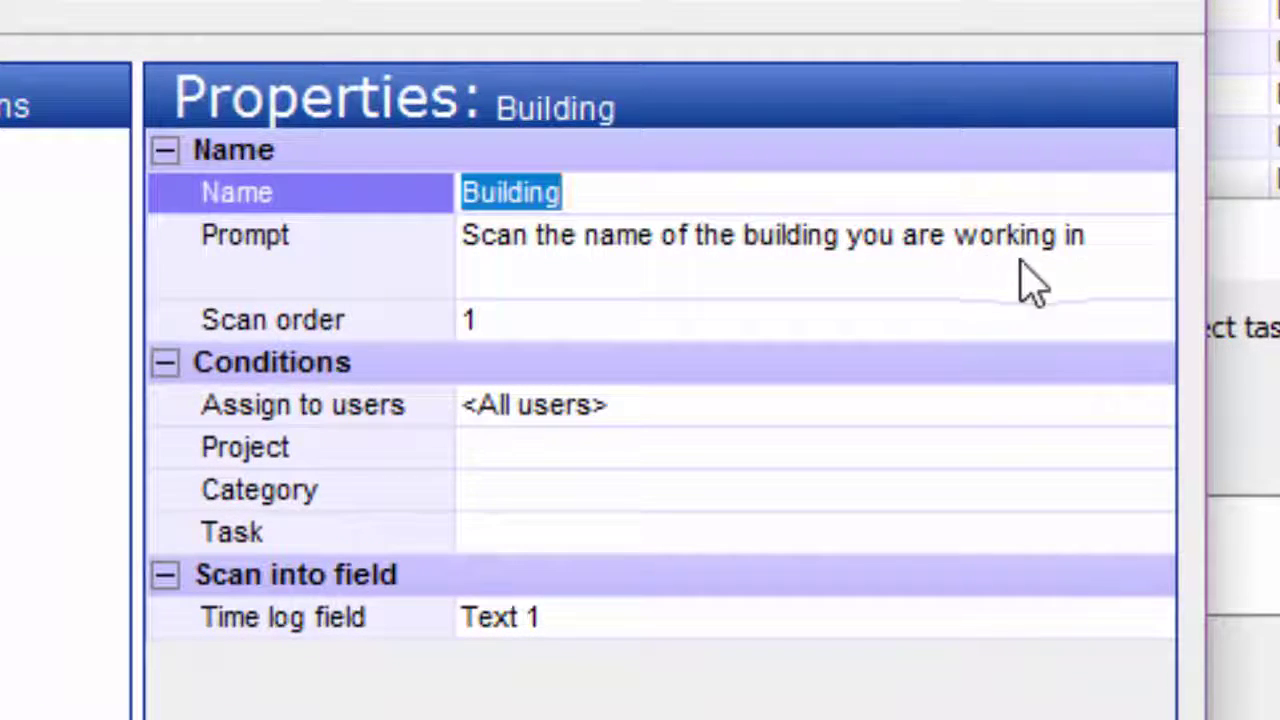
pyautogui.click(1134, 266)
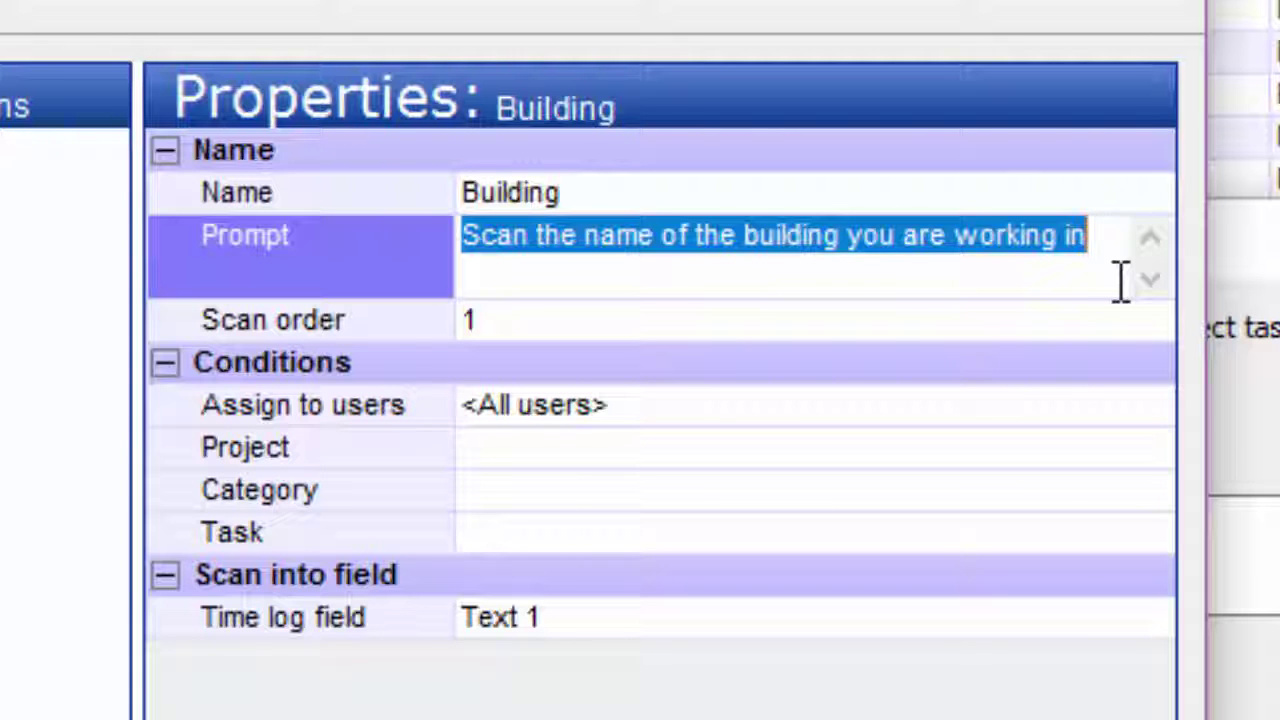
pyautogui.click(668, 325)
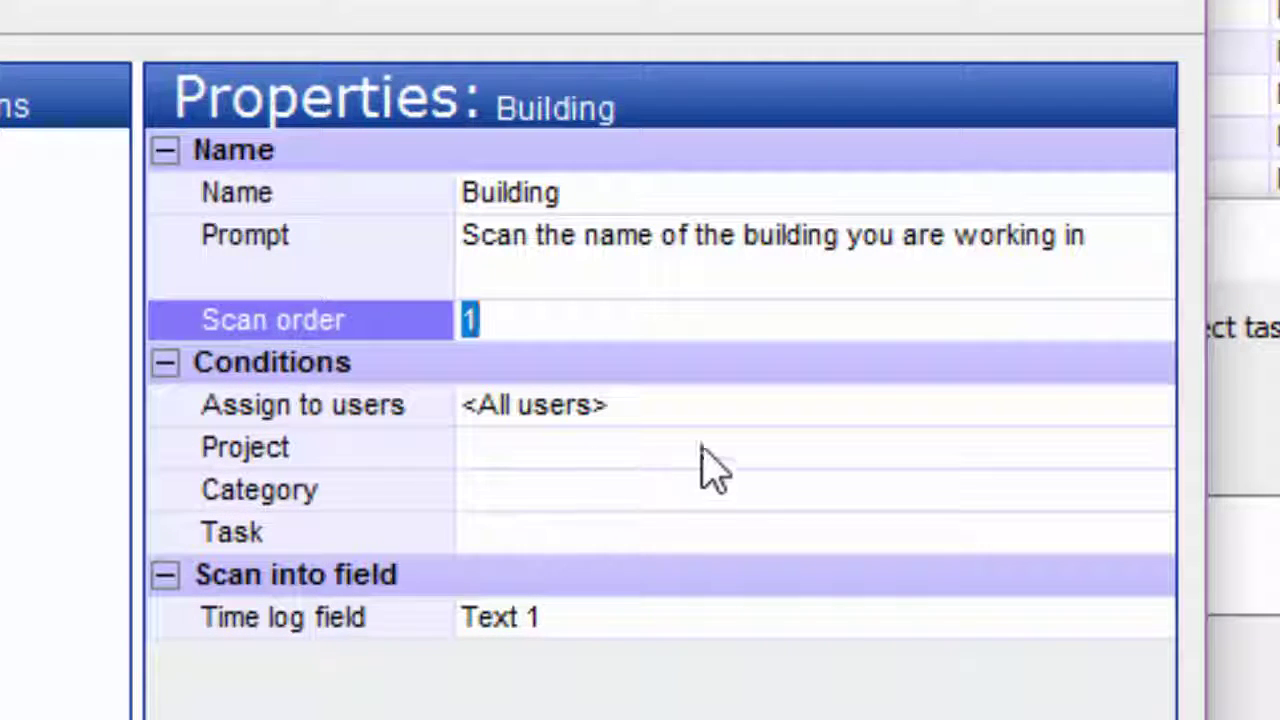
pyautogui.click(757, 408)
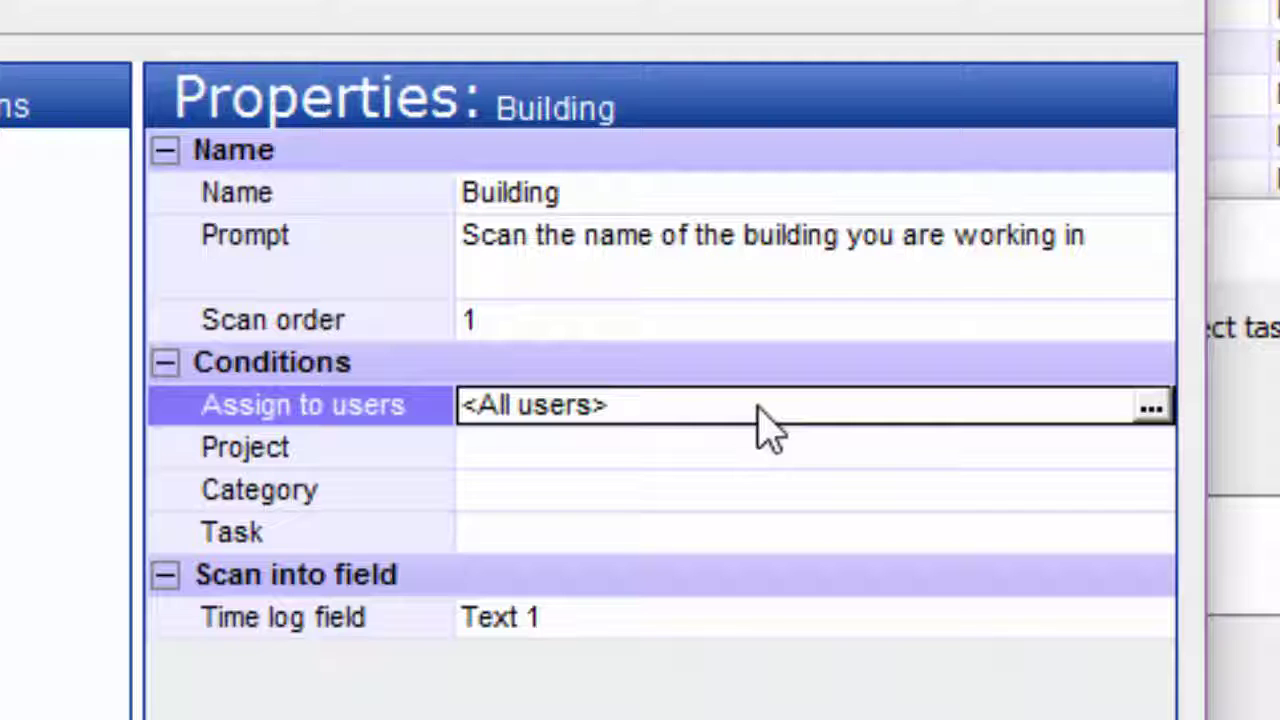
pyautogui.click(725, 458)
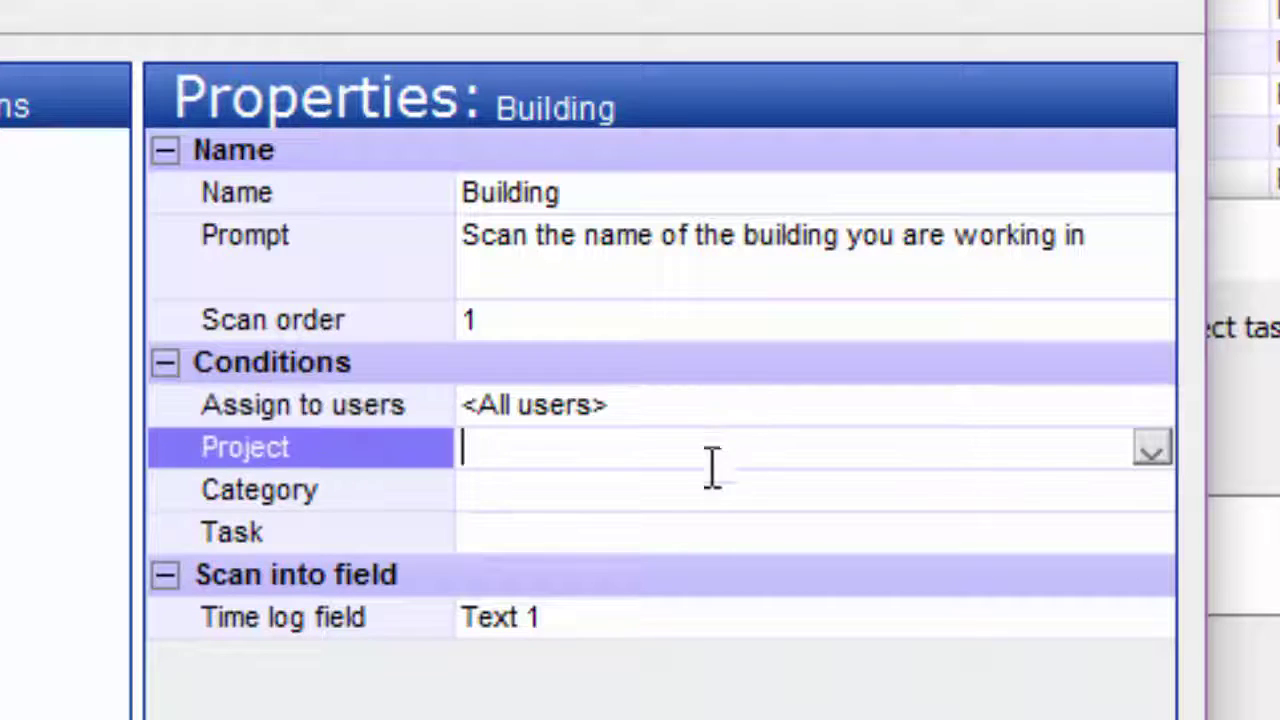
pyautogui.click(697, 497)
pyautogui.click(678, 542)
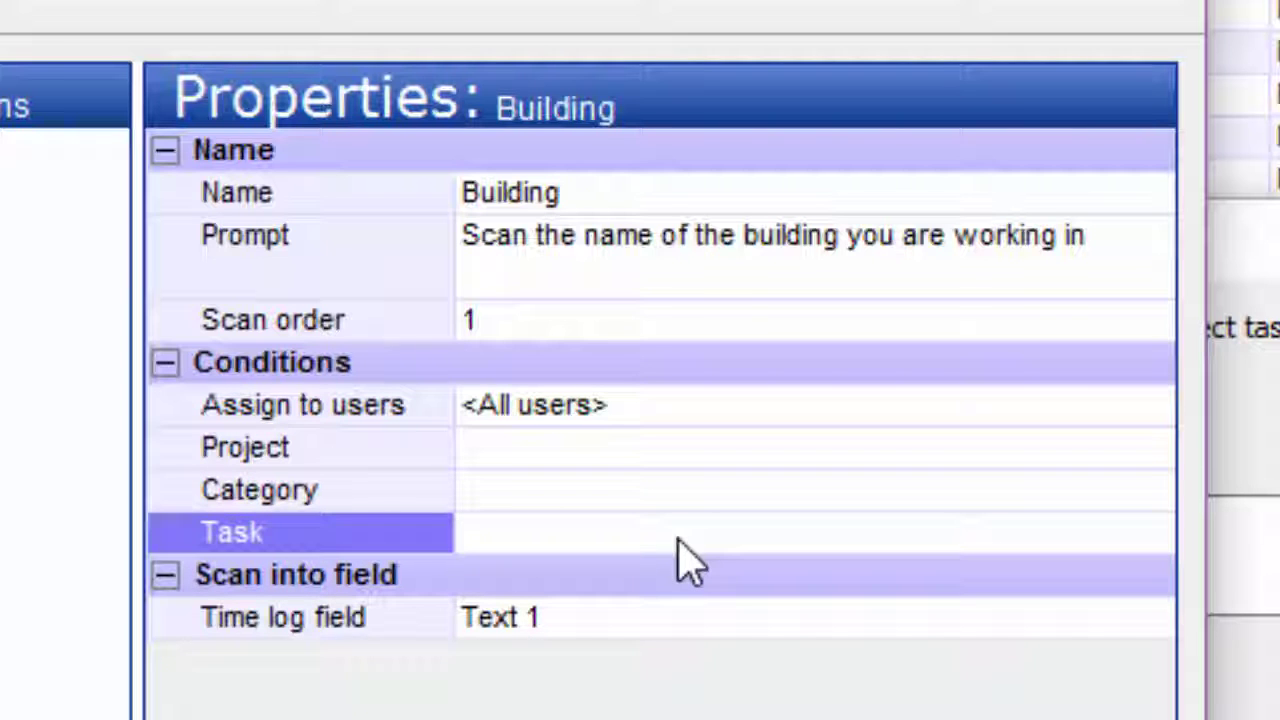
pyautogui.click(629, 461)
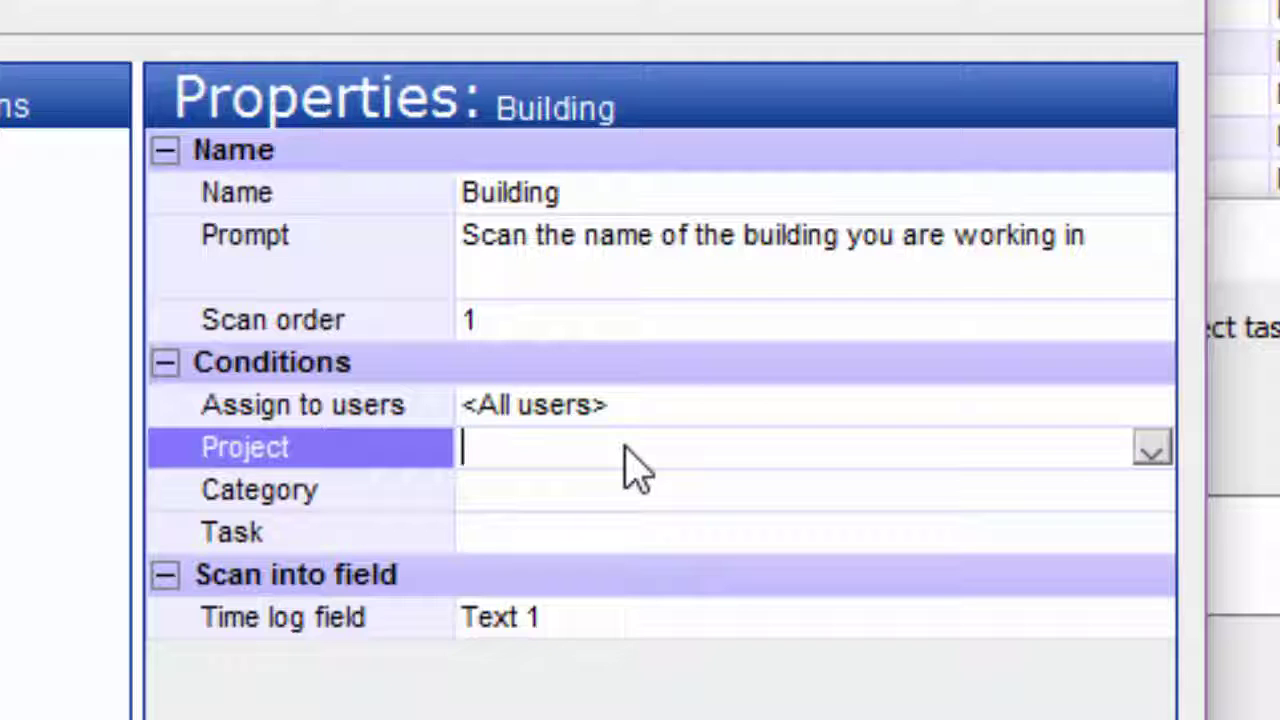
pyautogui.click(634, 491)
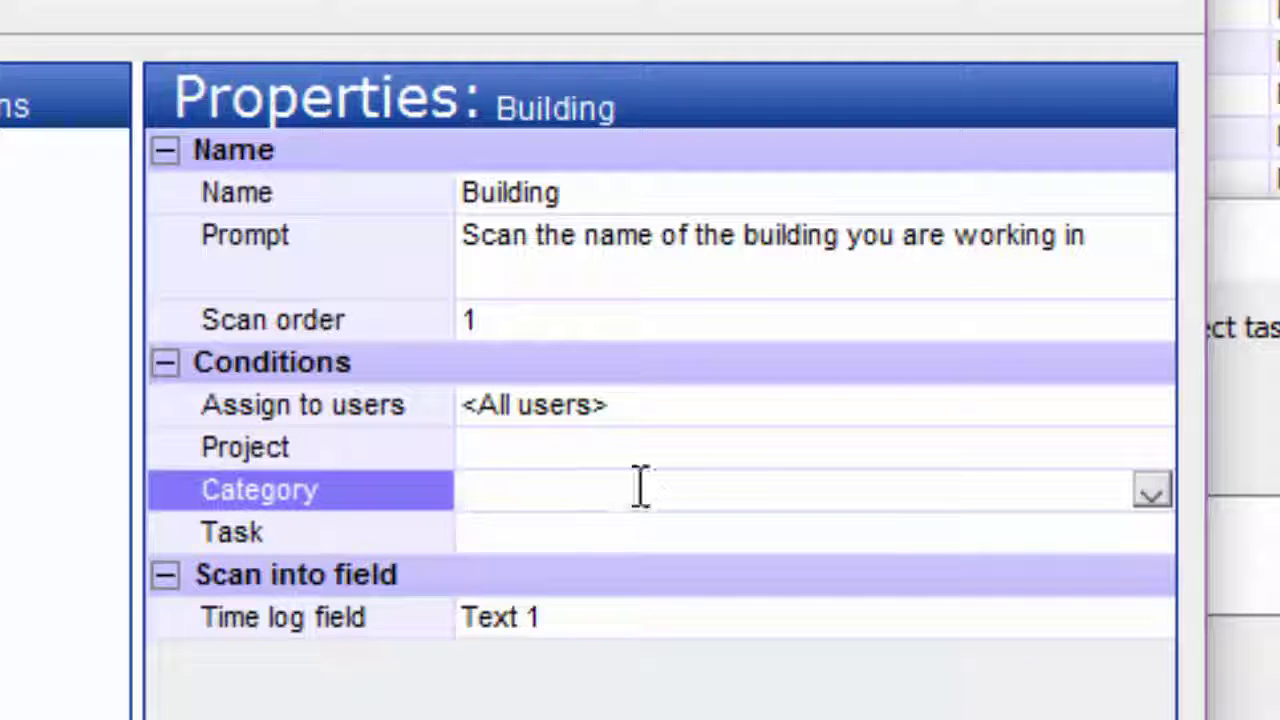
pyautogui.click(643, 528)
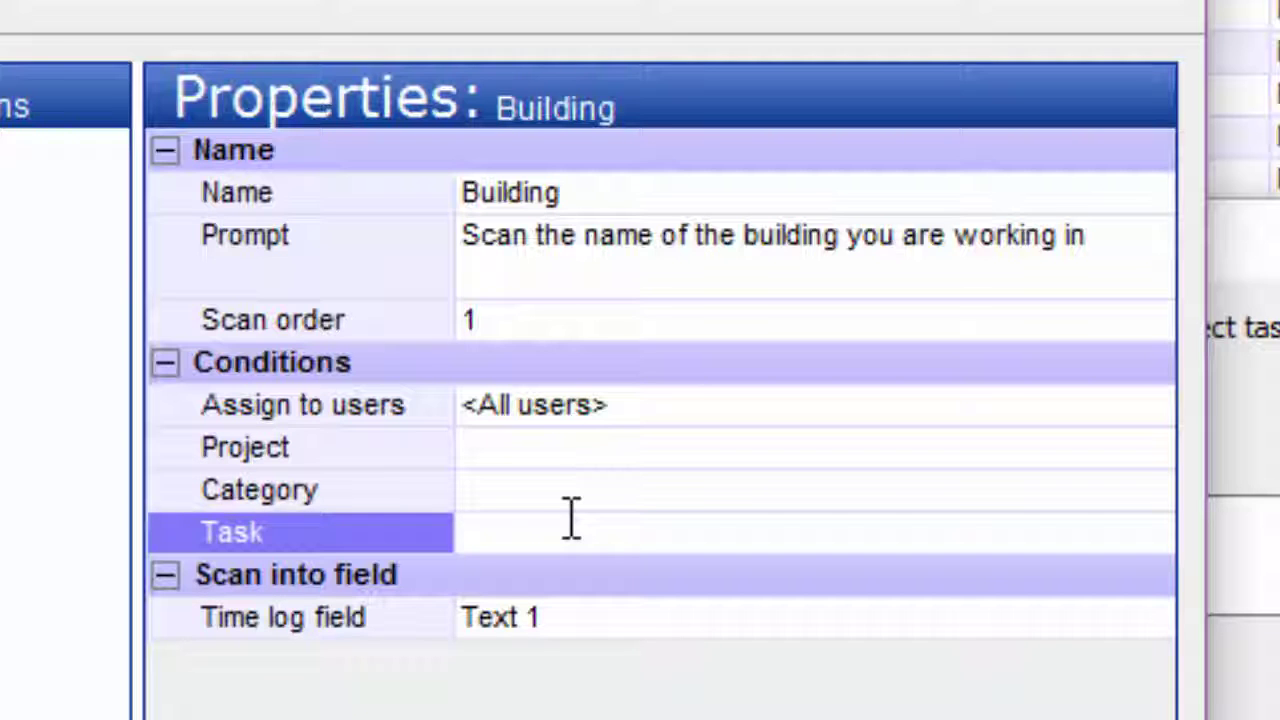
pyautogui.click(617, 615)
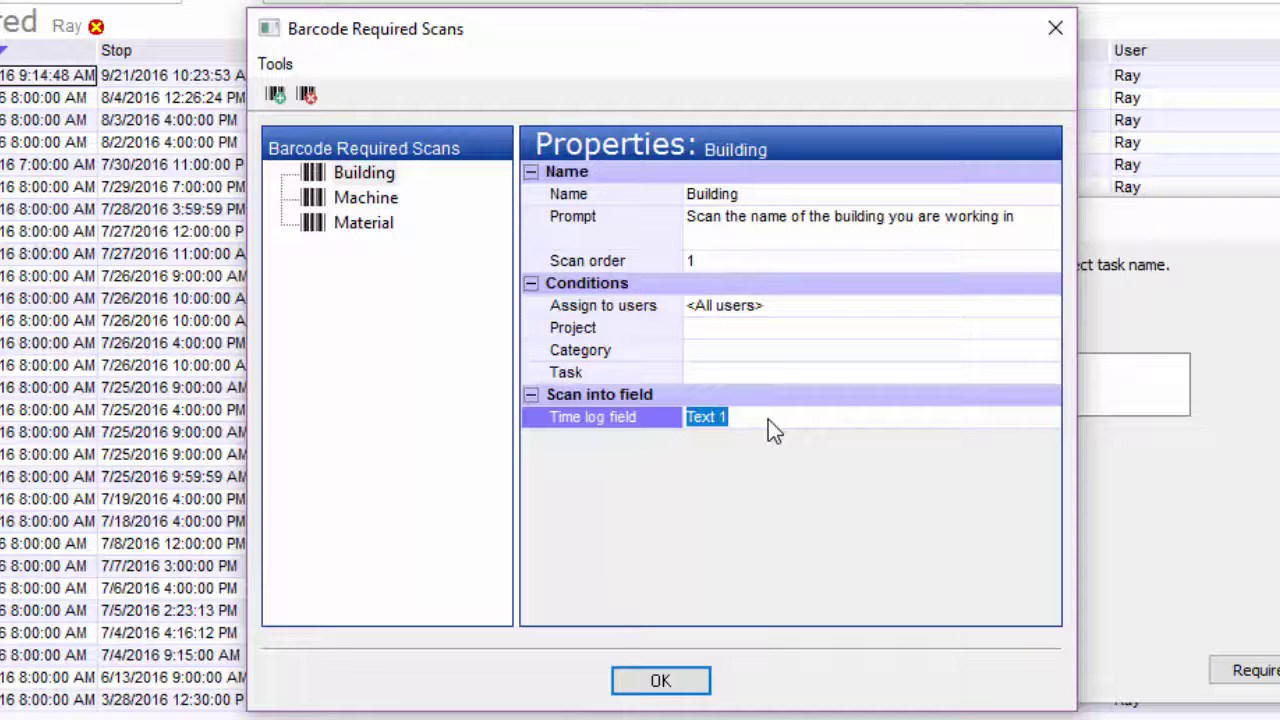
# Step: Check the Machine and Material scan settings, then return to Building's Text 1 setup
pyautogui.click(333, 197)
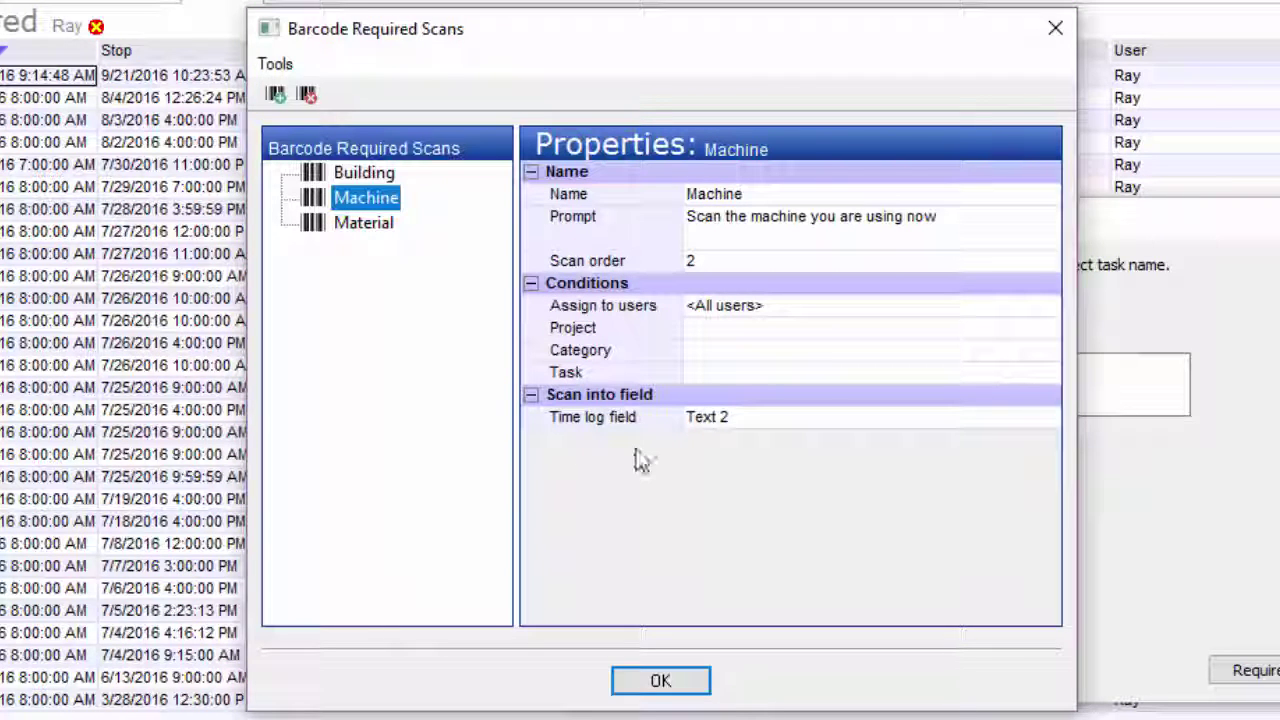
pyautogui.click(318, 236)
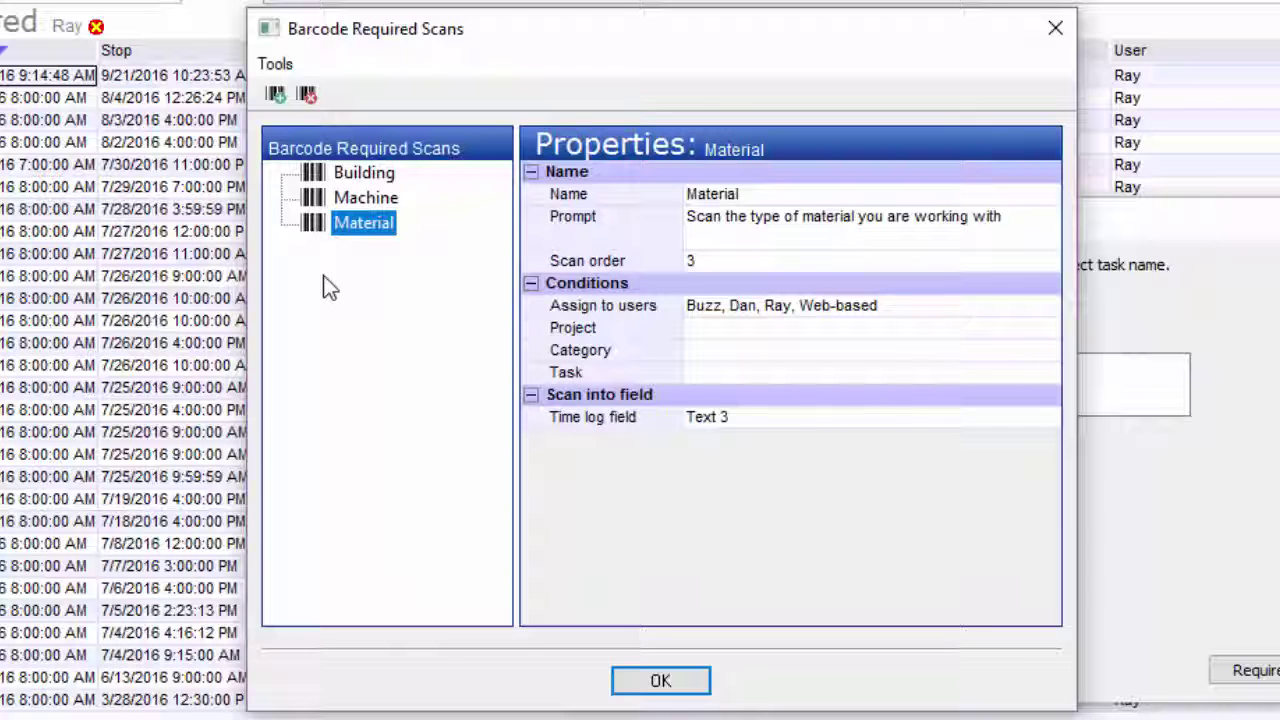
pyautogui.click(318, 178)
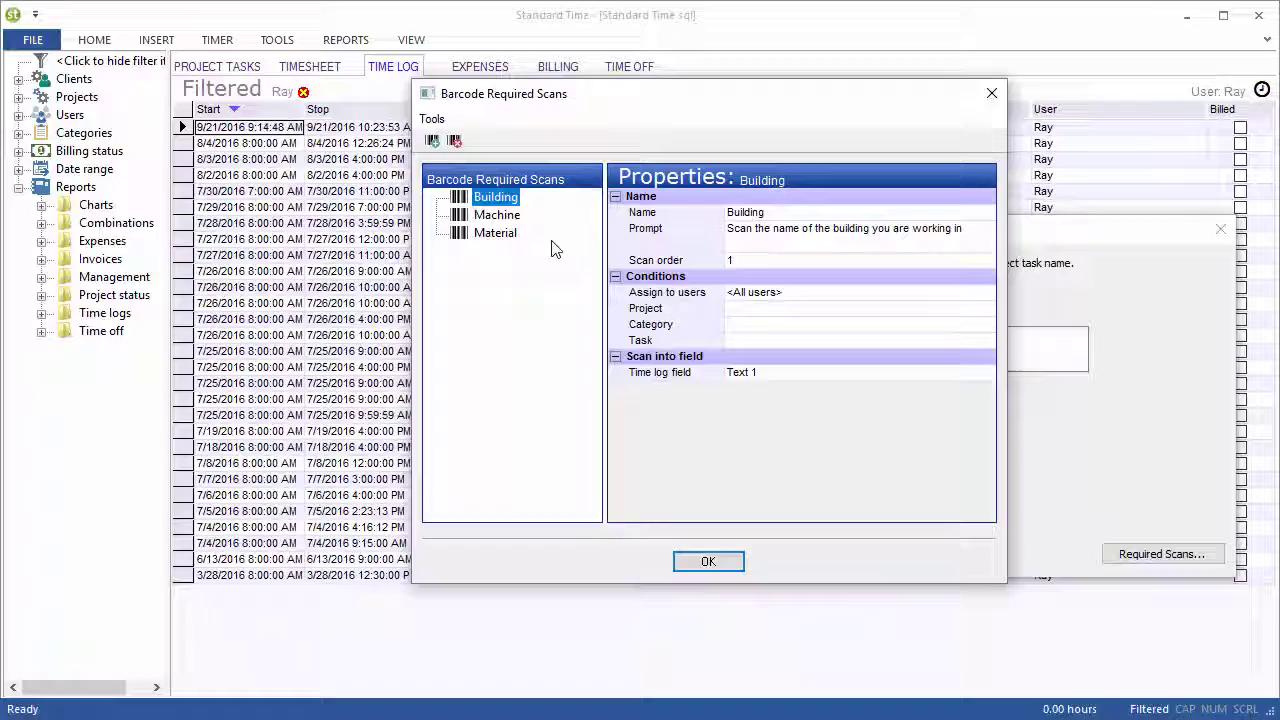
# Step: Confirm the required scans, then scan the employee name, A2045 - SYSTEMS INTEGRATION and SYSTEM BUILD
pyautogui.click(728, 566)
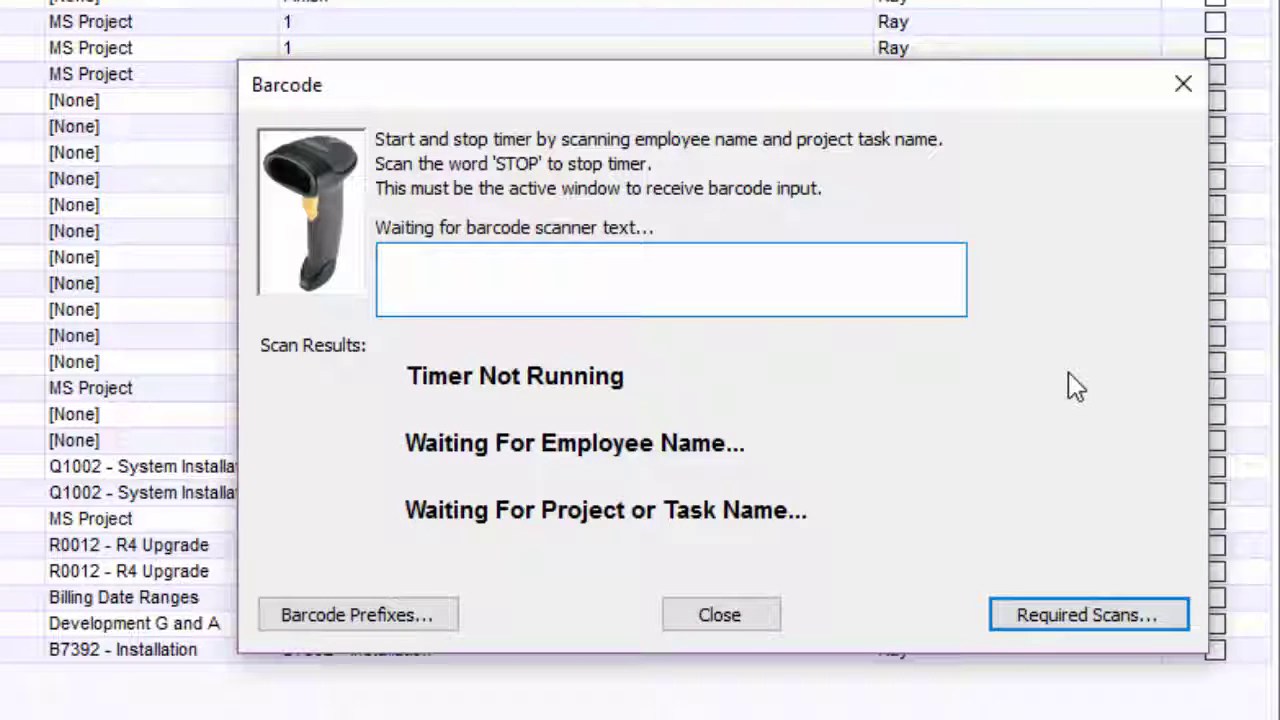
pyautogui.write('Ray')
pyautogui.press('Return')
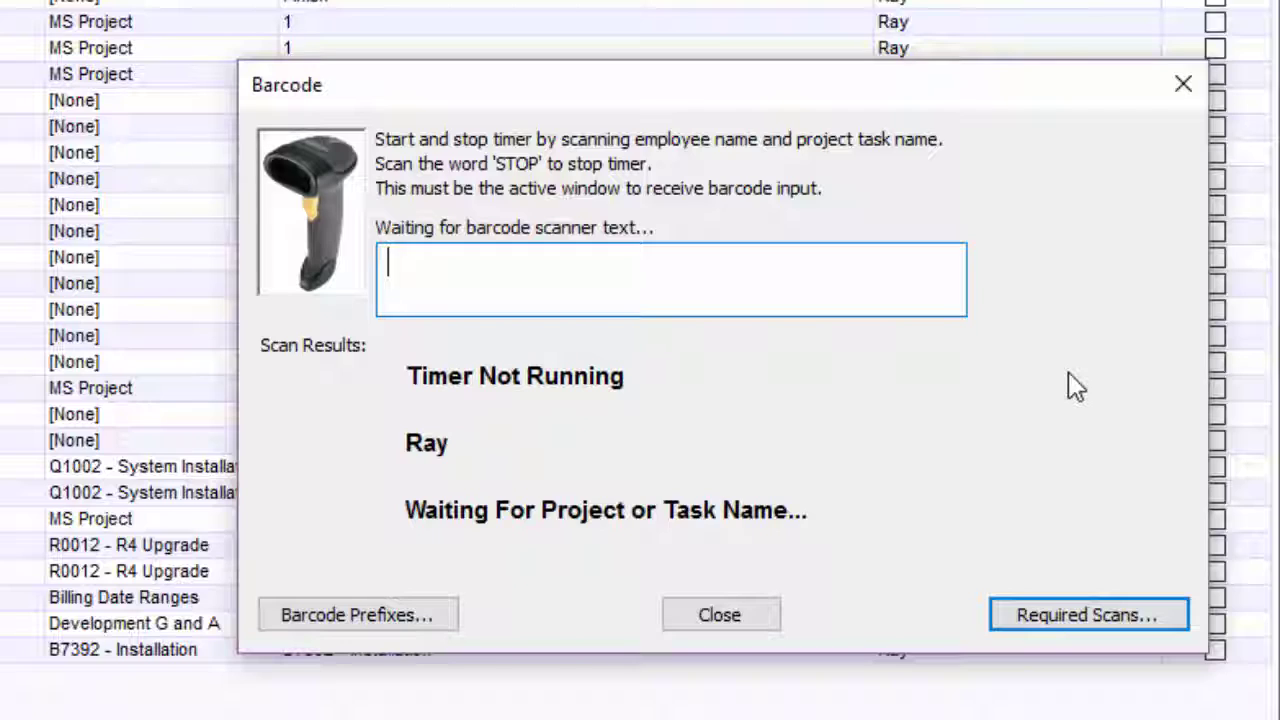
pyautogui.write('A2045 - SYSTEMS INTEGRATION')
pyautogui.press('Return')
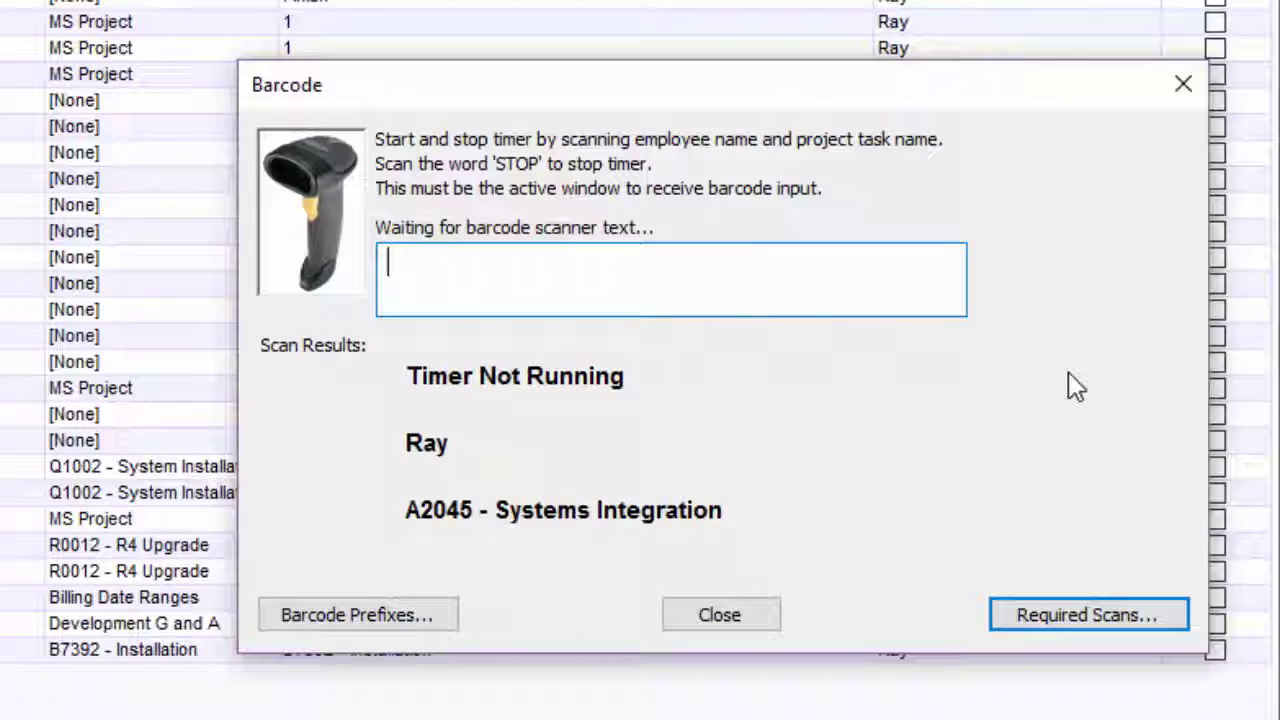
pyautogui.write('SYSTEM BUILD')
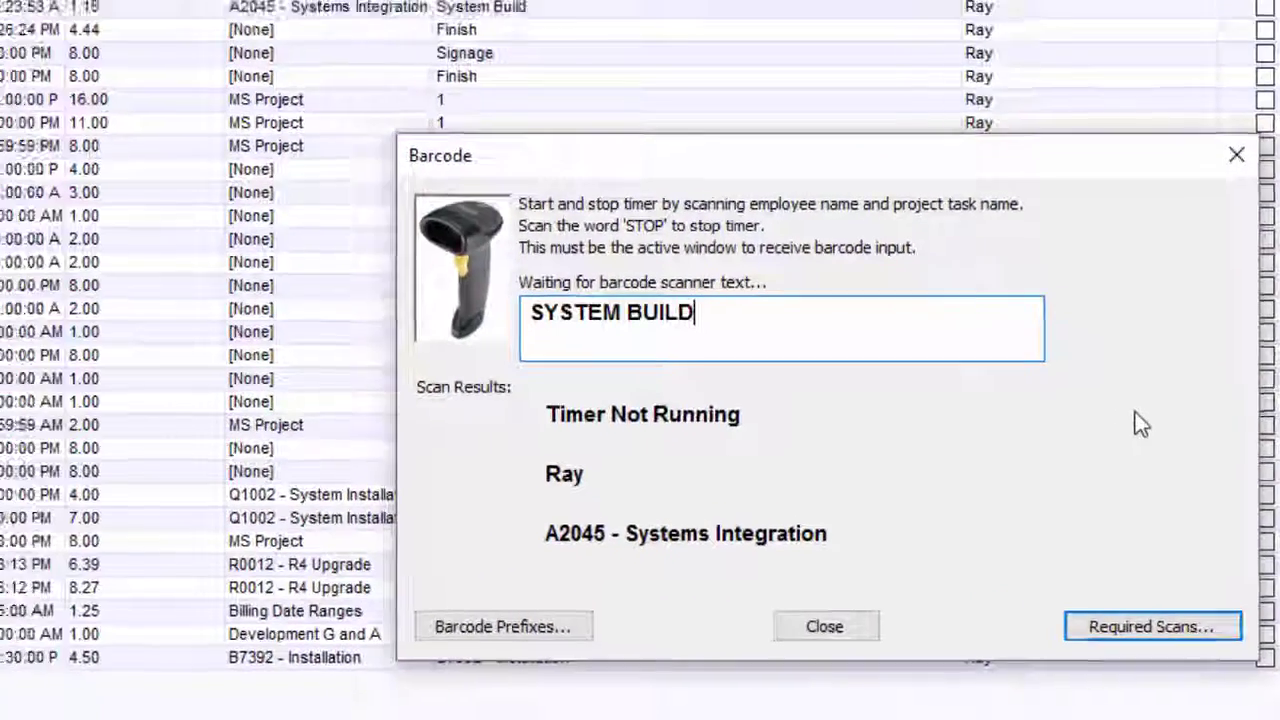
pyautogui.press('Return')
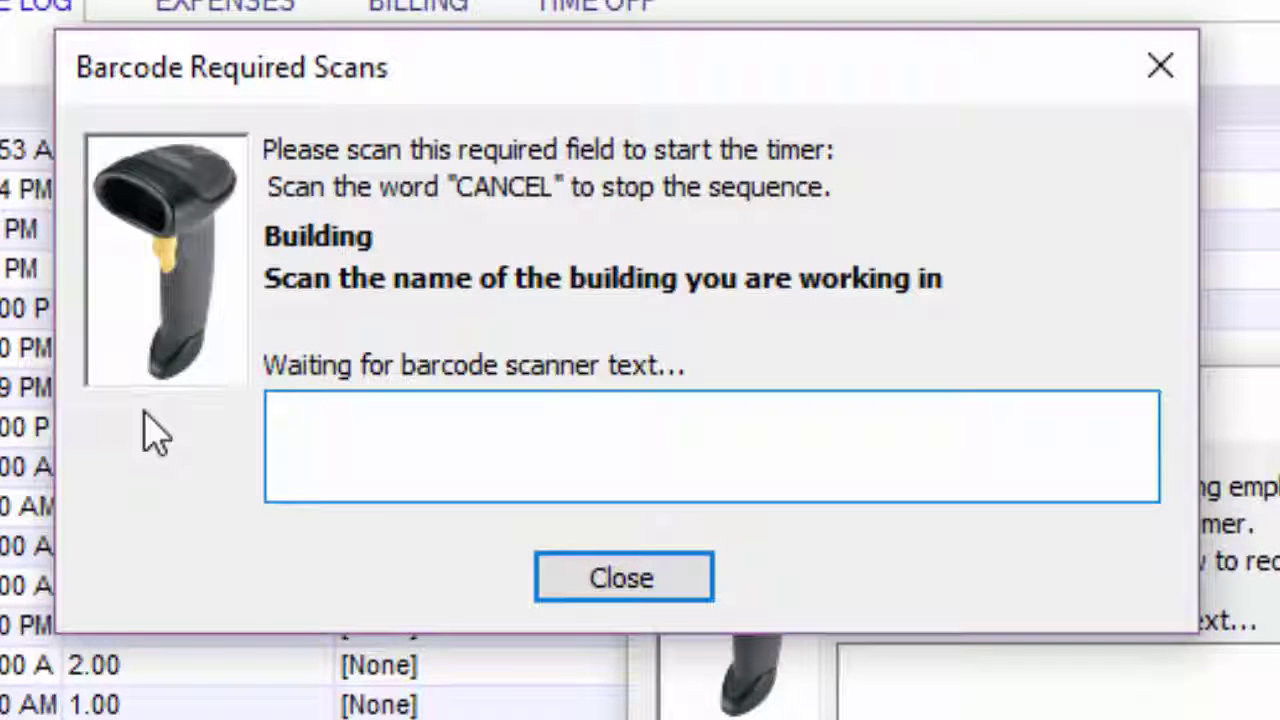
# Step: Answer the required scans with BLDG 12, GREEN MACHINE and ALUM BAR STOCK to start the timer
pyautogui.write('BLDG 12')
pyautogui.press('Return')
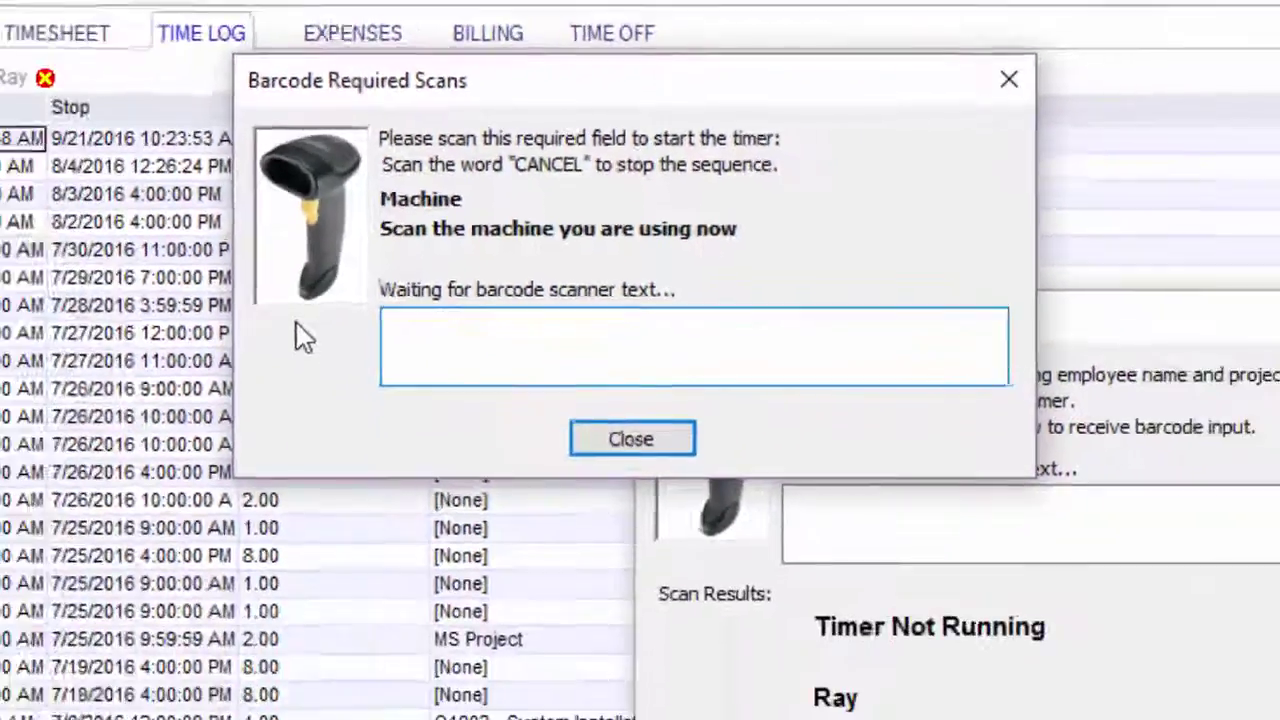
pyautogui.write('GREEN MACHINE')
pyautogui.press('Return')
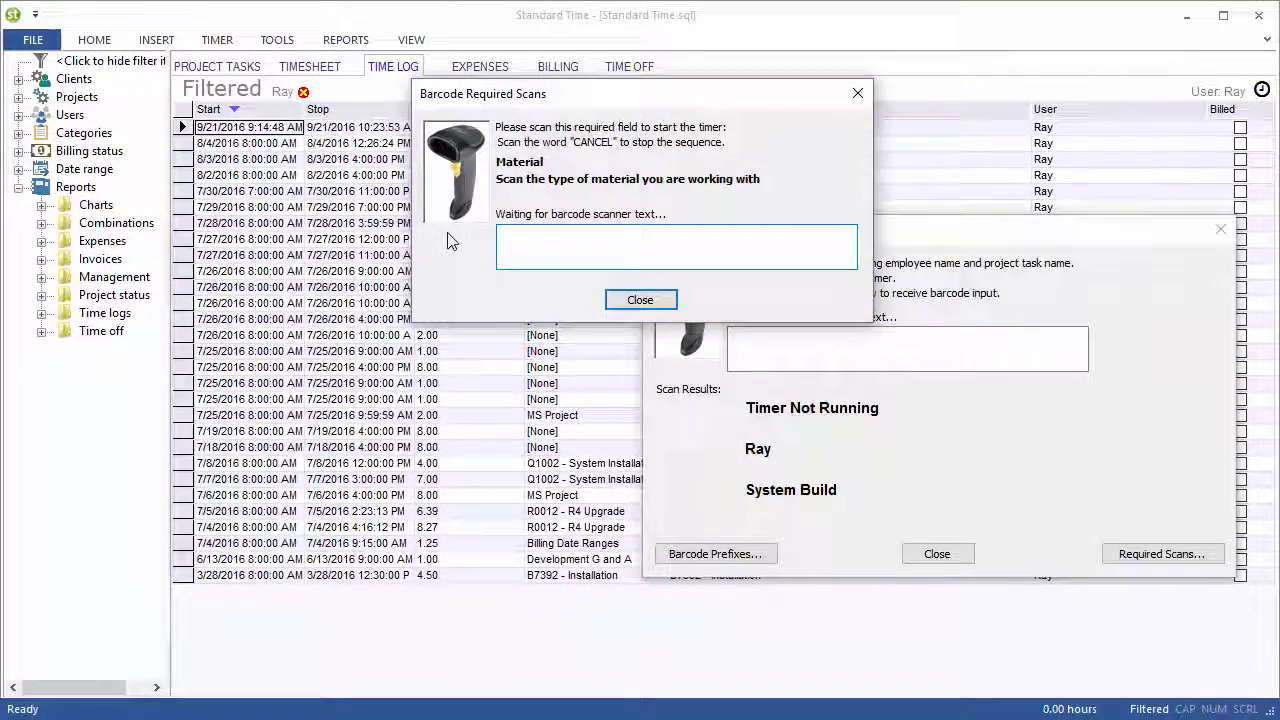
pyautogui.write('ALUM BAR STOCK')
pyautogui.press('Return')
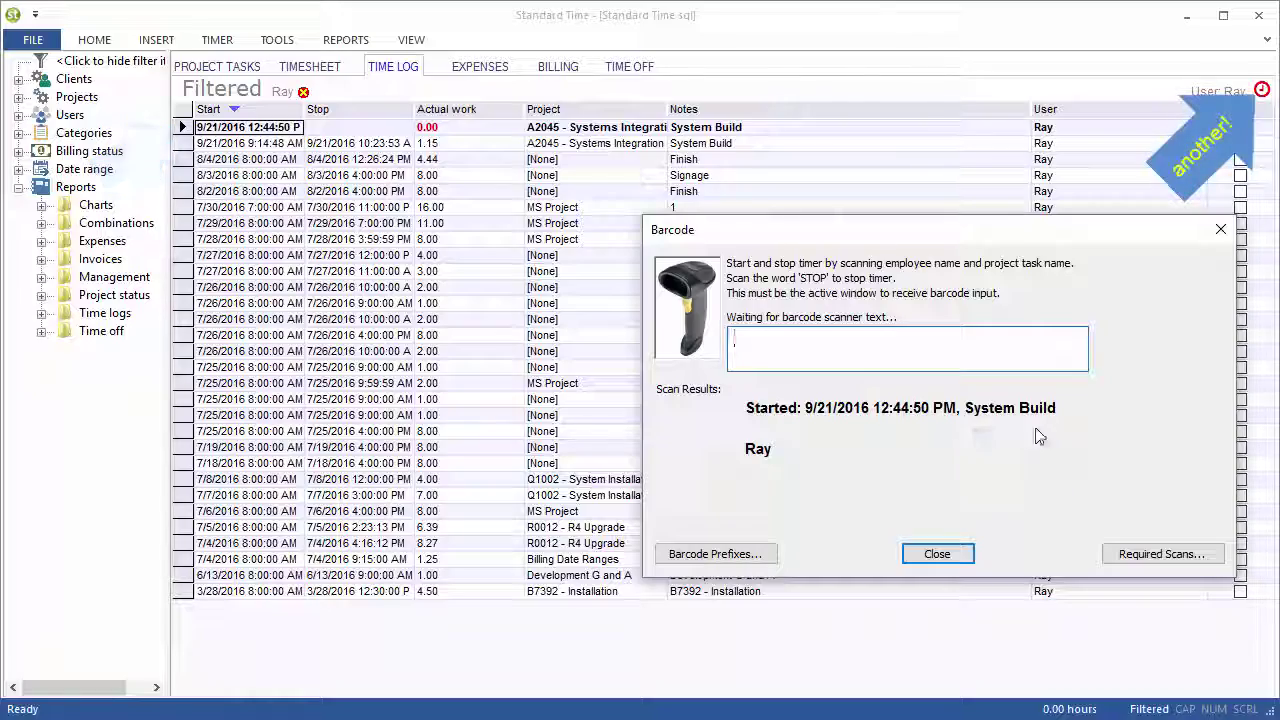
pyautogui.click(962, 552)
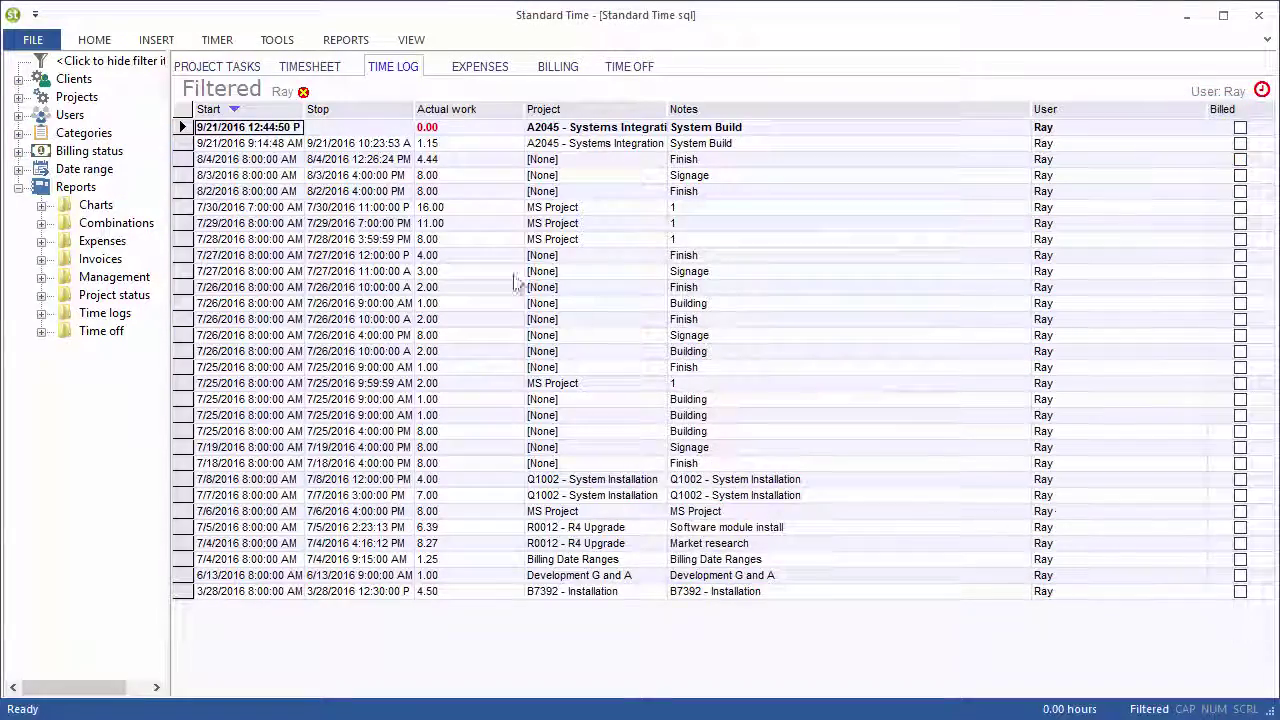
pyautogui.doubleClick(369, 131)
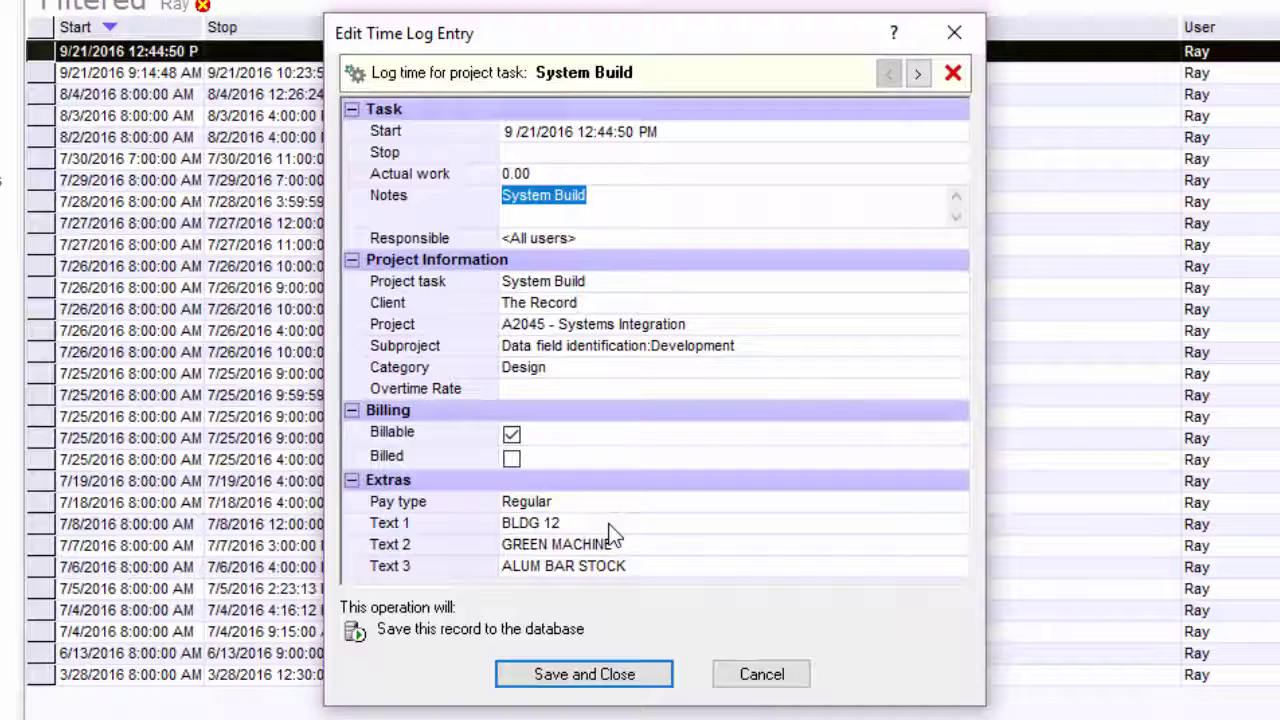
pyautogui.click(610, 527)
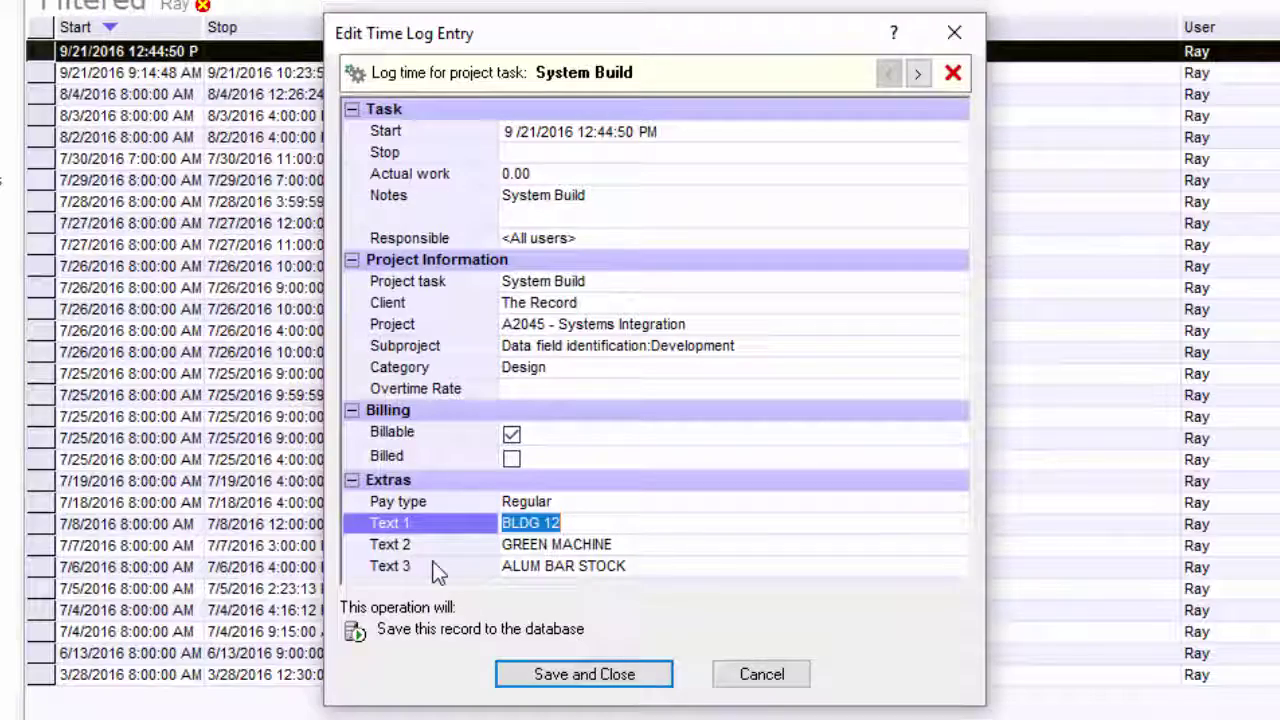
pyautogui.click(635, 551)
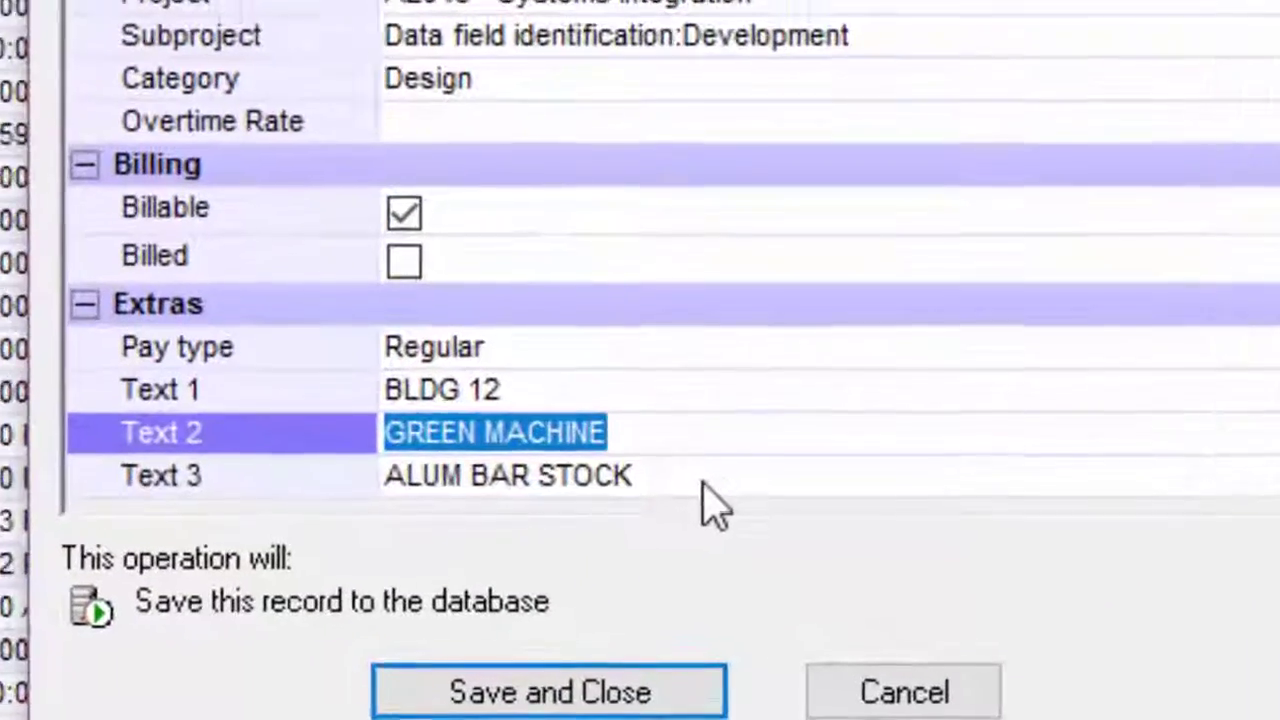
pyautogui.click(702, 475)
pyautogui.click(709, 400)
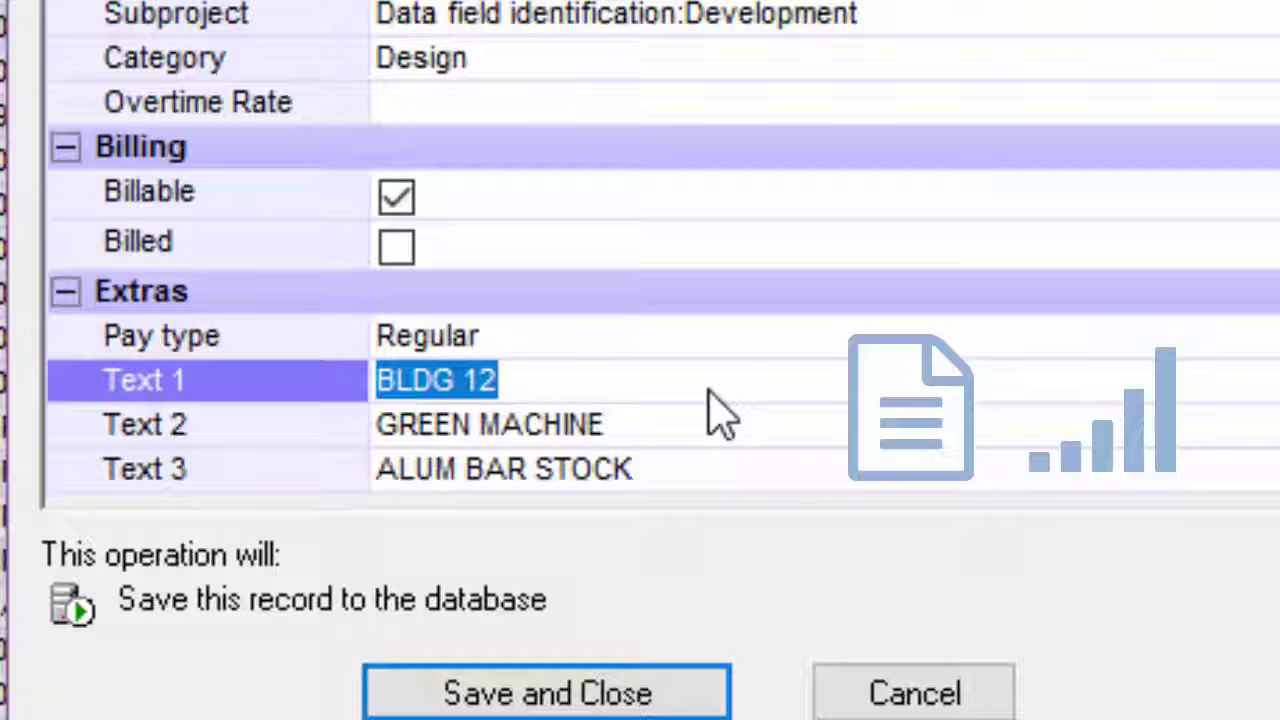
pyautogui.click(648, 390)
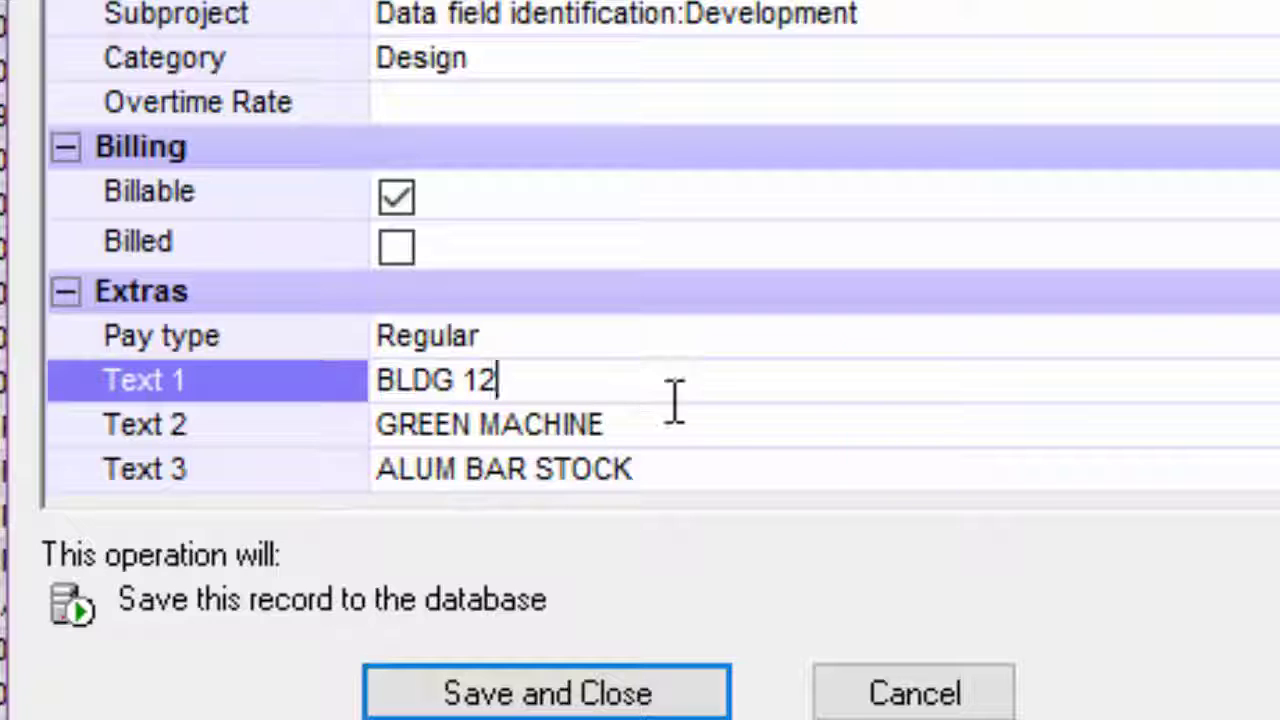
pyautogui.click(700, 437)
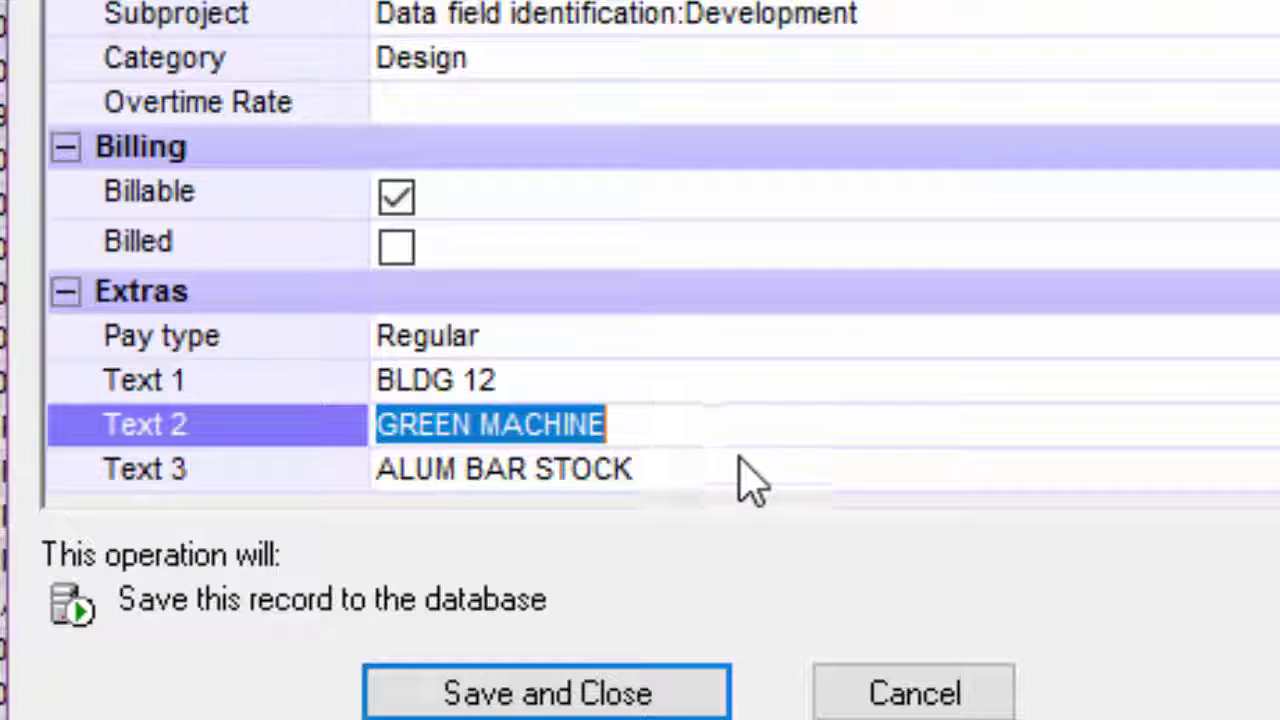
pyautogui.click(751, 466)
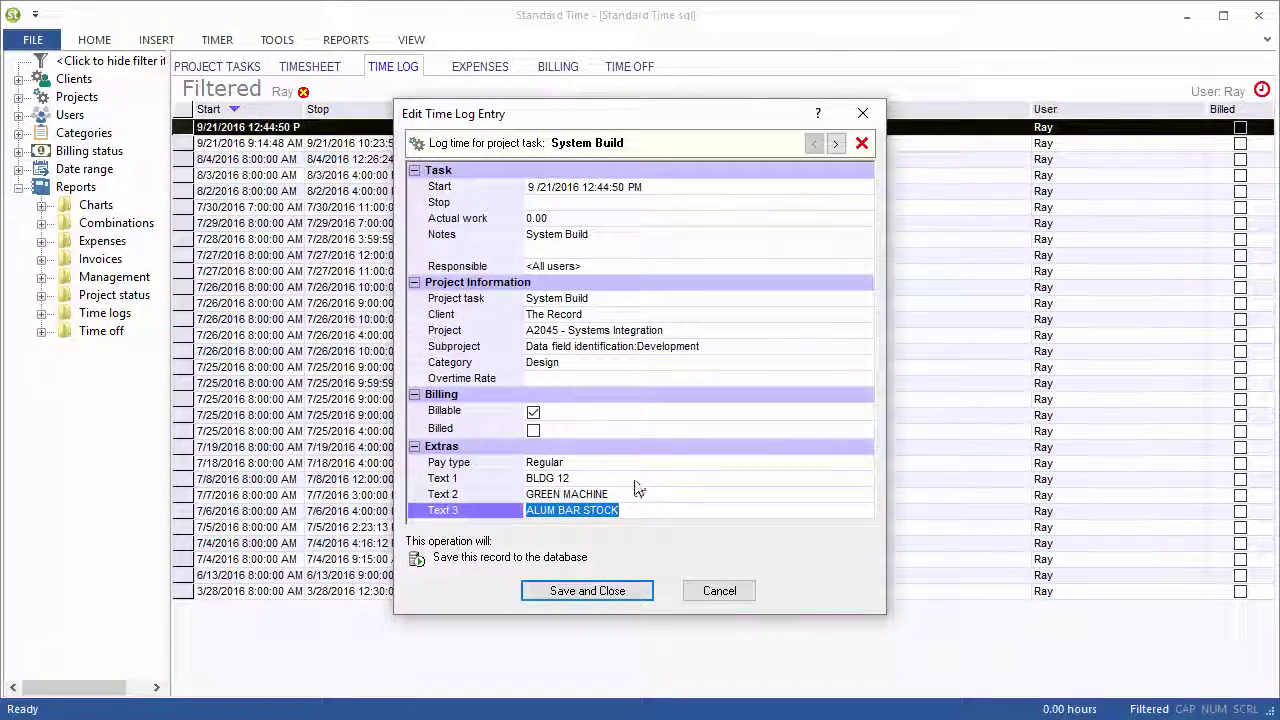
pyautogui.click(635, 478)
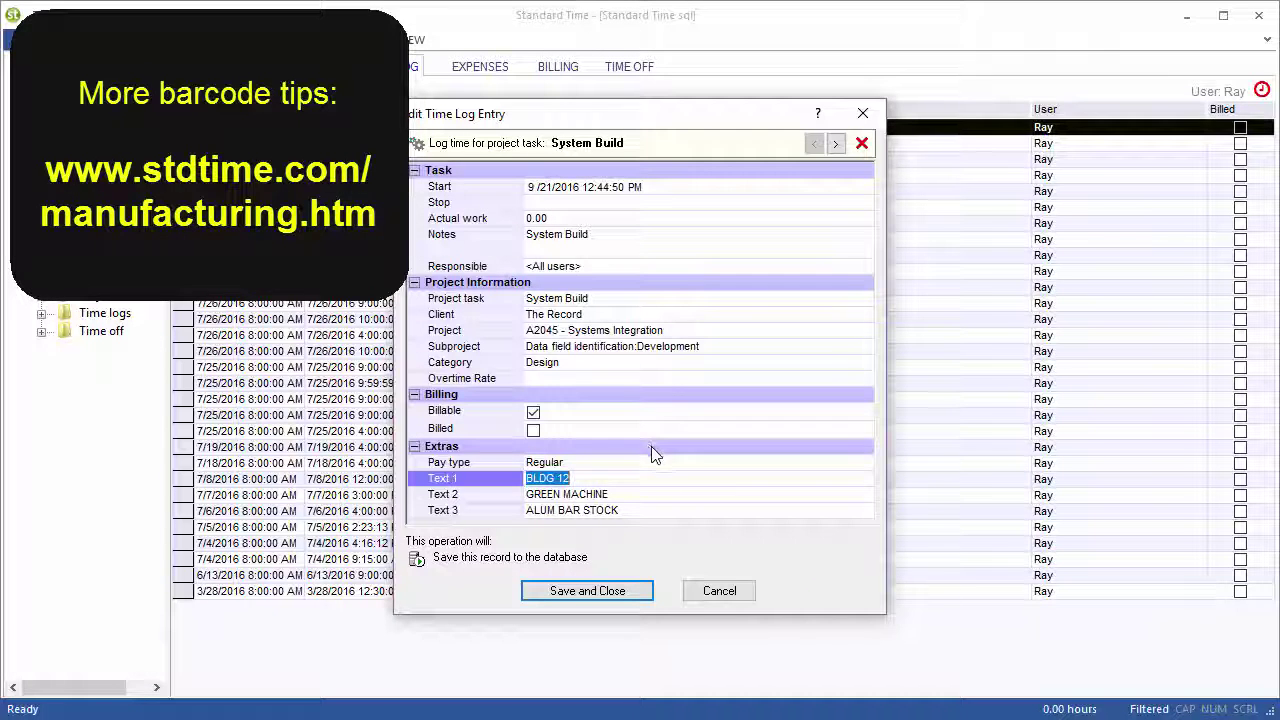
# Step: Discard the entry's changes, reopen the Barcode window with Ctrl+B, and open Required Scans
pyautogui.click(708, 591)
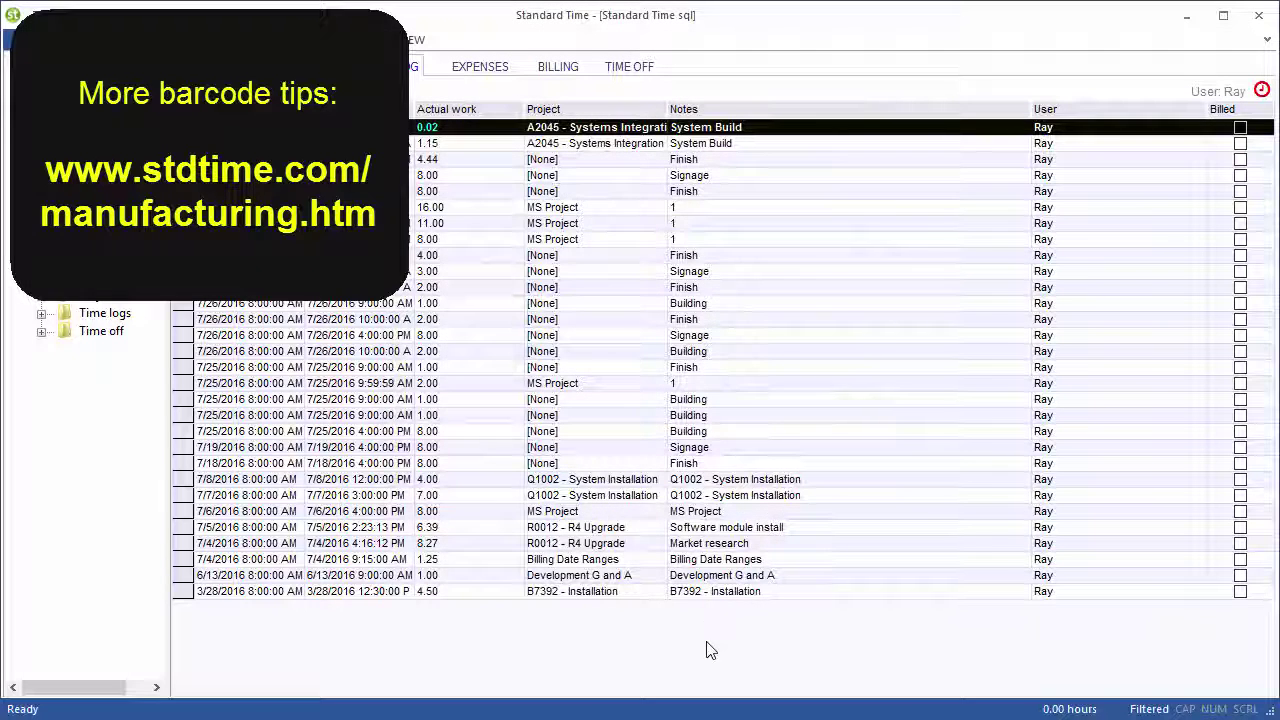
pyautogui.hotkey('ctrl', 'b')
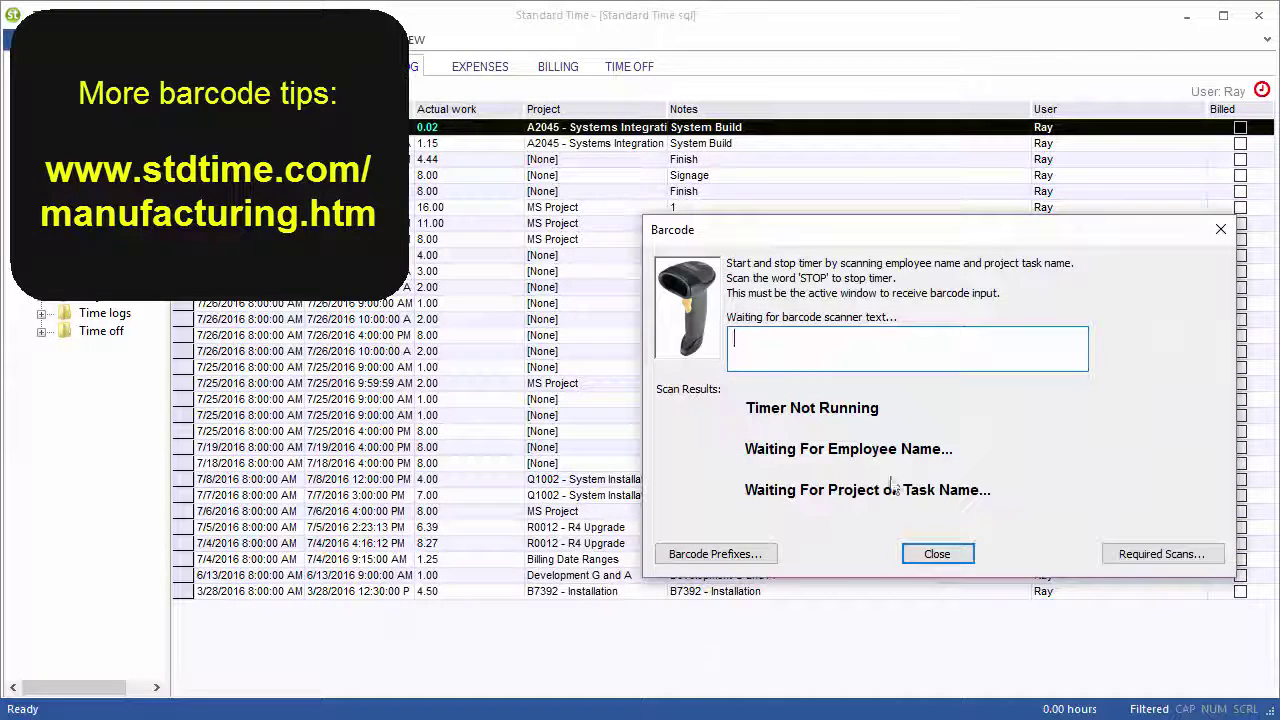
pyautogui.click(1120, 558)
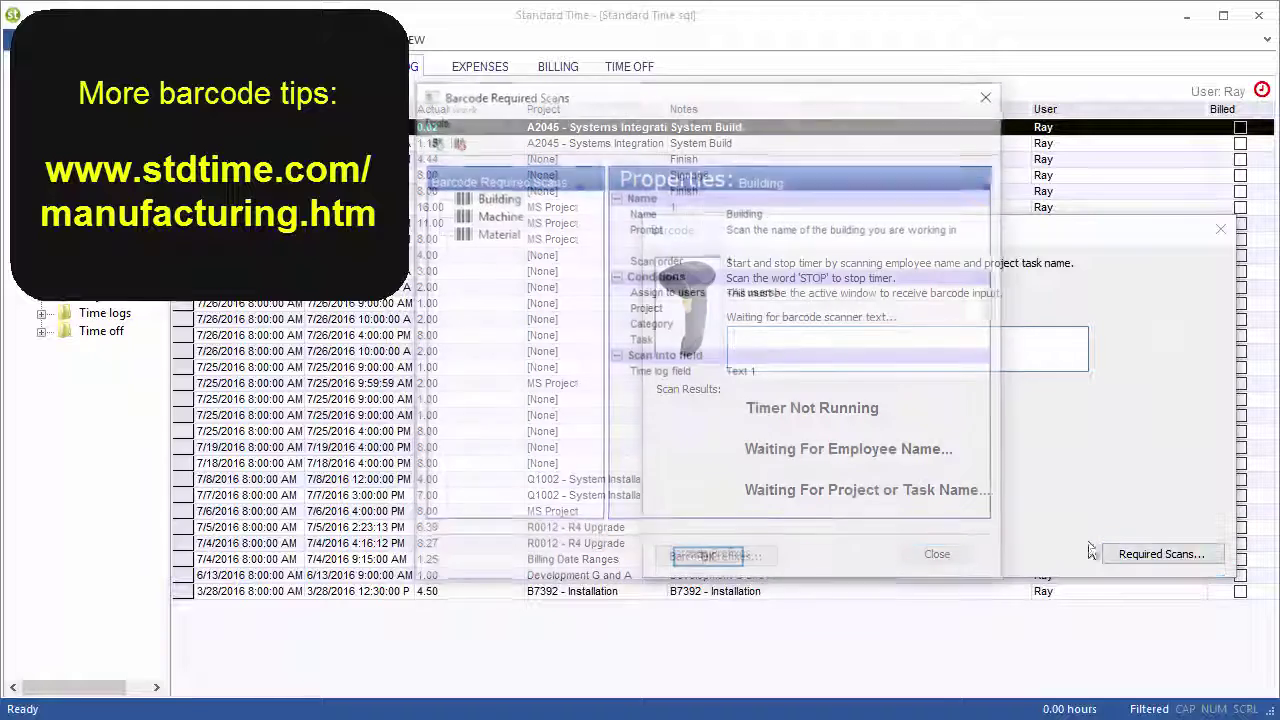